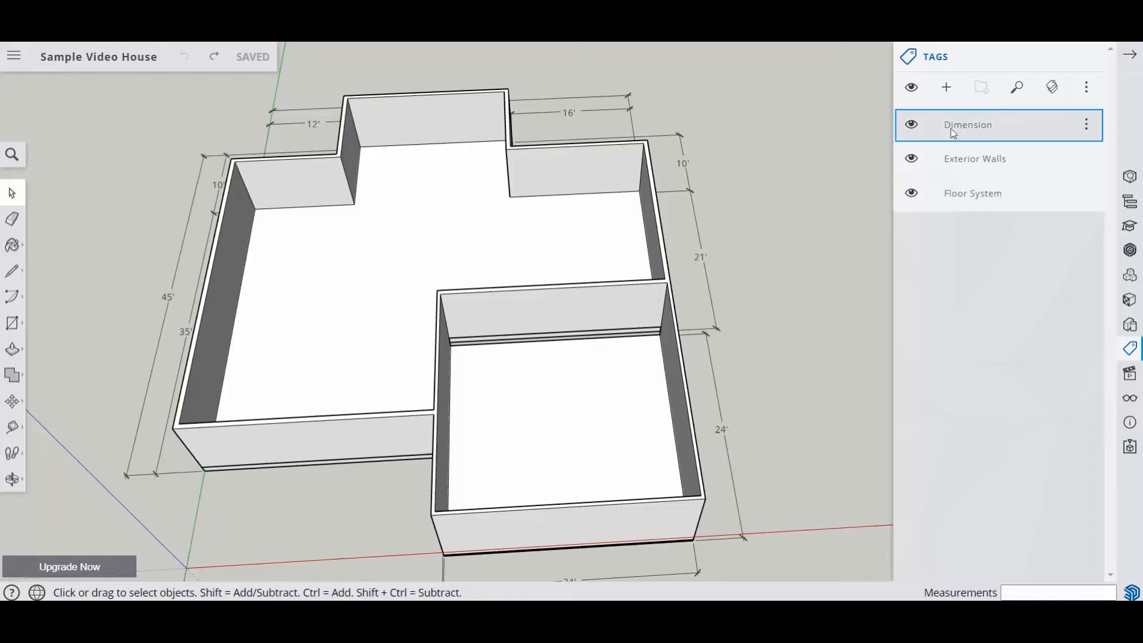
Create a new tag named Interior Walls.
{"action": "left_click", "coordinate": [947, 89]}
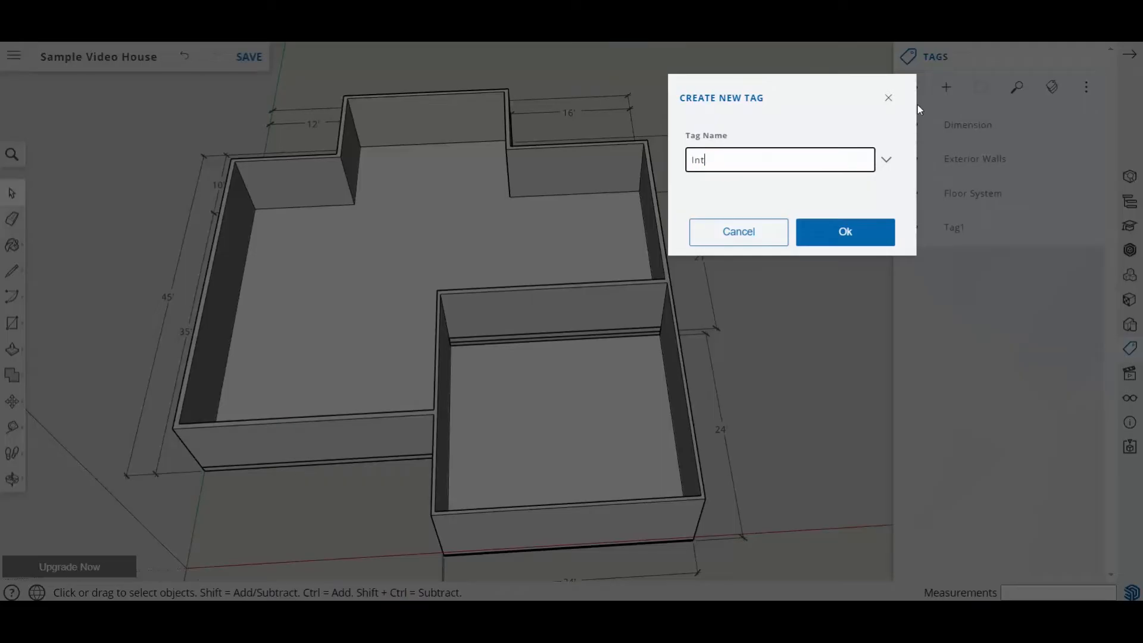
{"action": "type", "text": "Interior Walls"}
{"action": "left_click", "coordinate": [880, 237]}
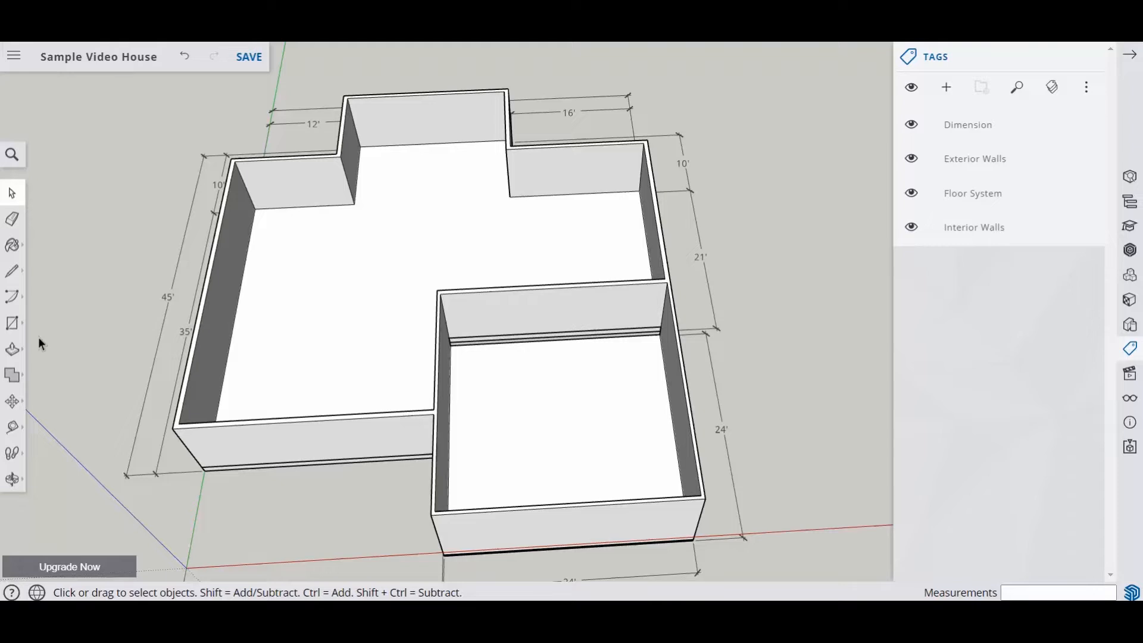
With the Tape Measure, place a guide in line with the jog wall beside the 16' section and a parallel guide 3.5" inside that section.
{"action": "left_click", "coordinate": [12, 431]}
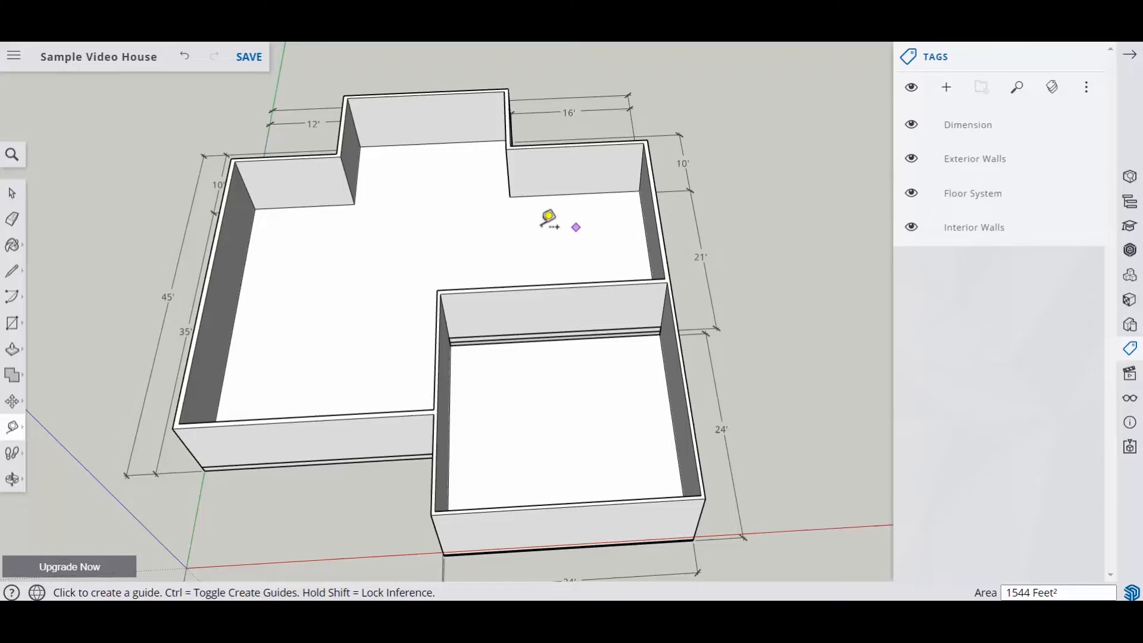
{"action": "middle_click_drag", "start_coordinate": [521, 219], "coordinate": [458, 197]}
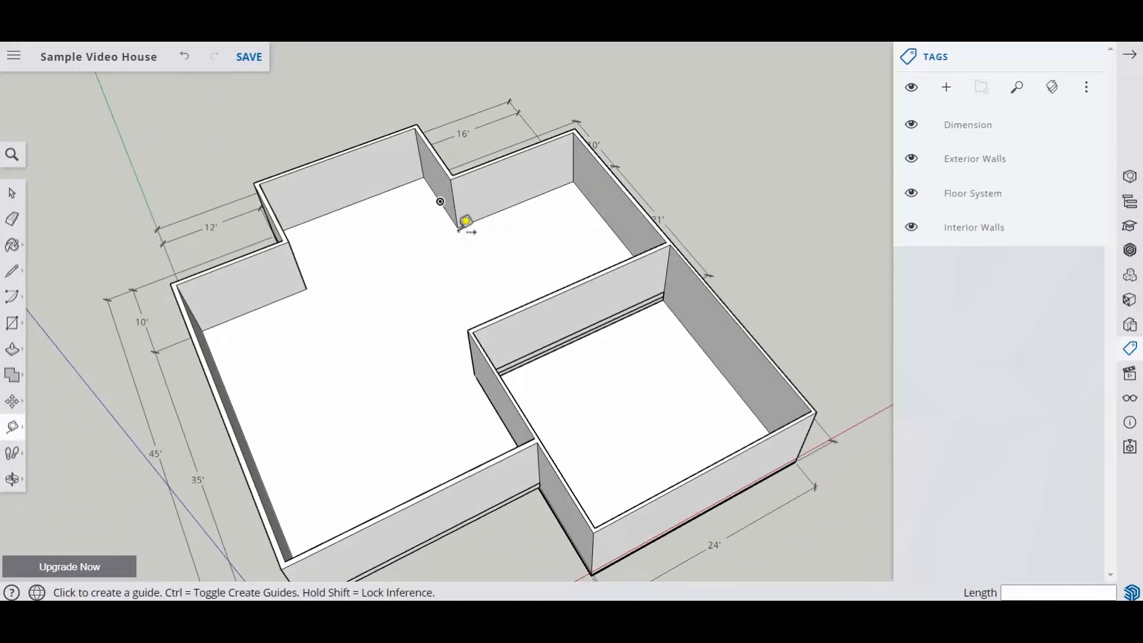
{"action": "left_click", "coordinate": [454, 199]}
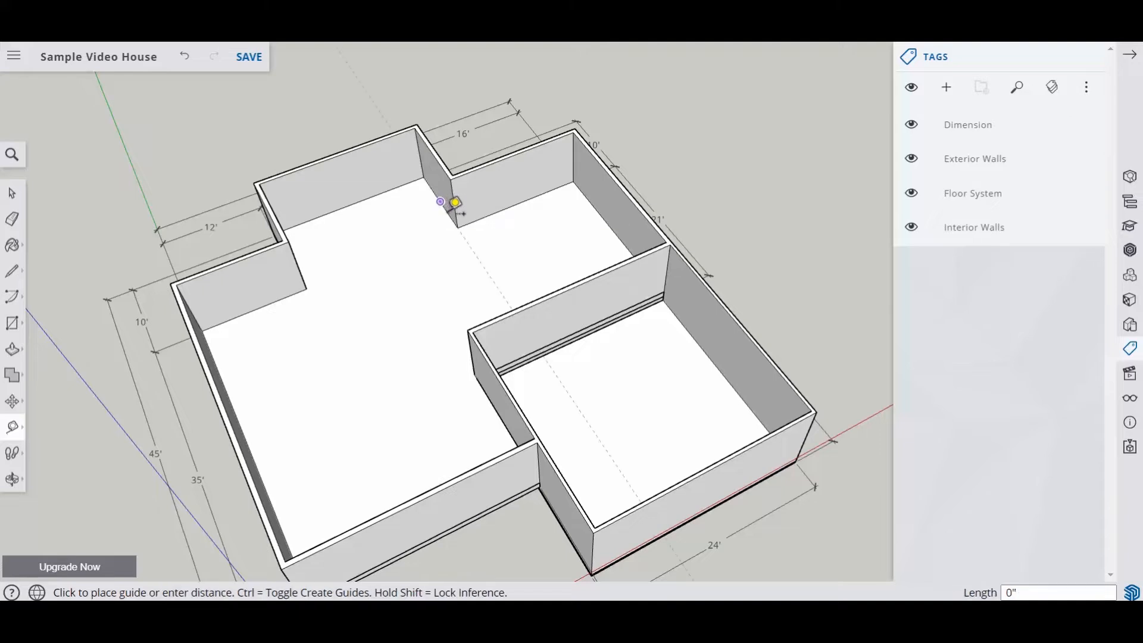
{"action": "left_click", "coordinate": [456, 205]}
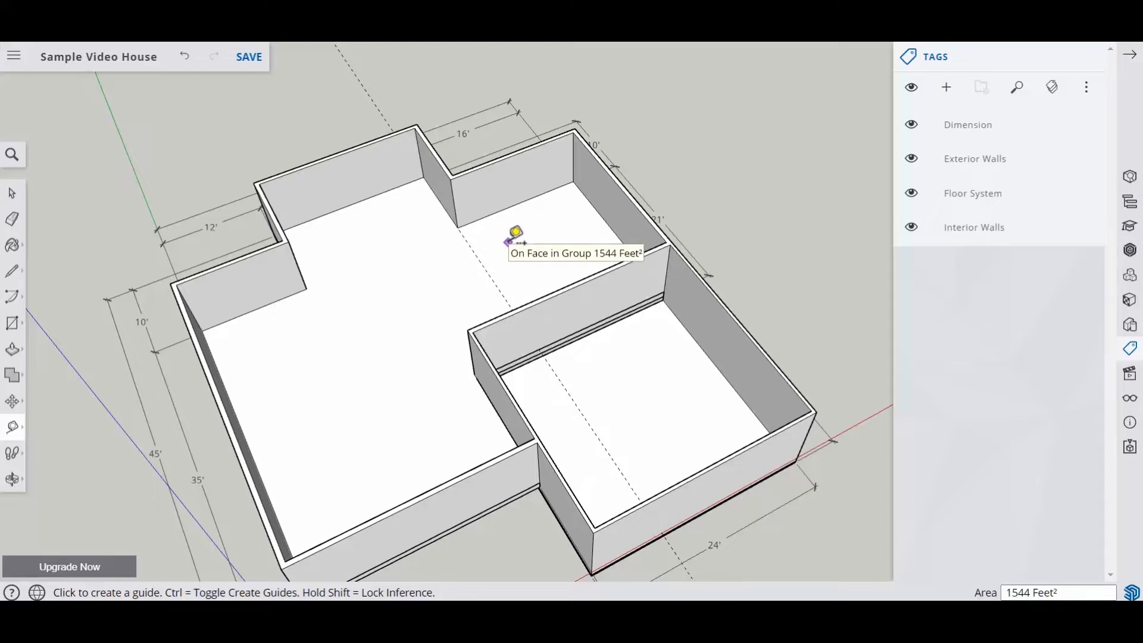
{"action": "left_click", "coordinate": [482, 262]}
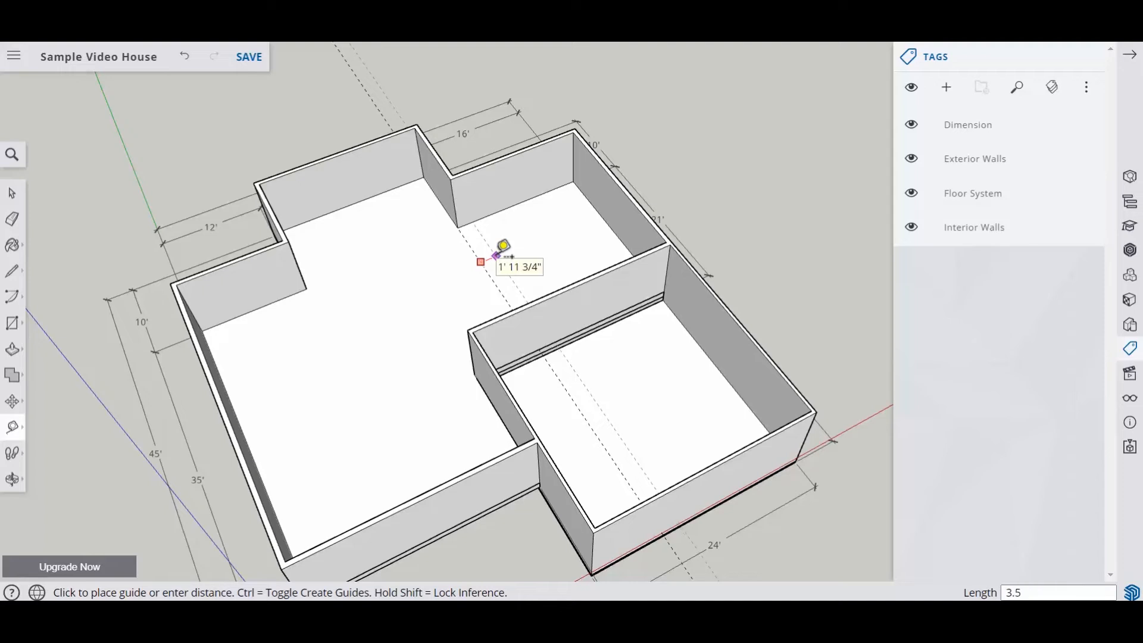
{"action": "left_click", "coordinate": [500, 253]}
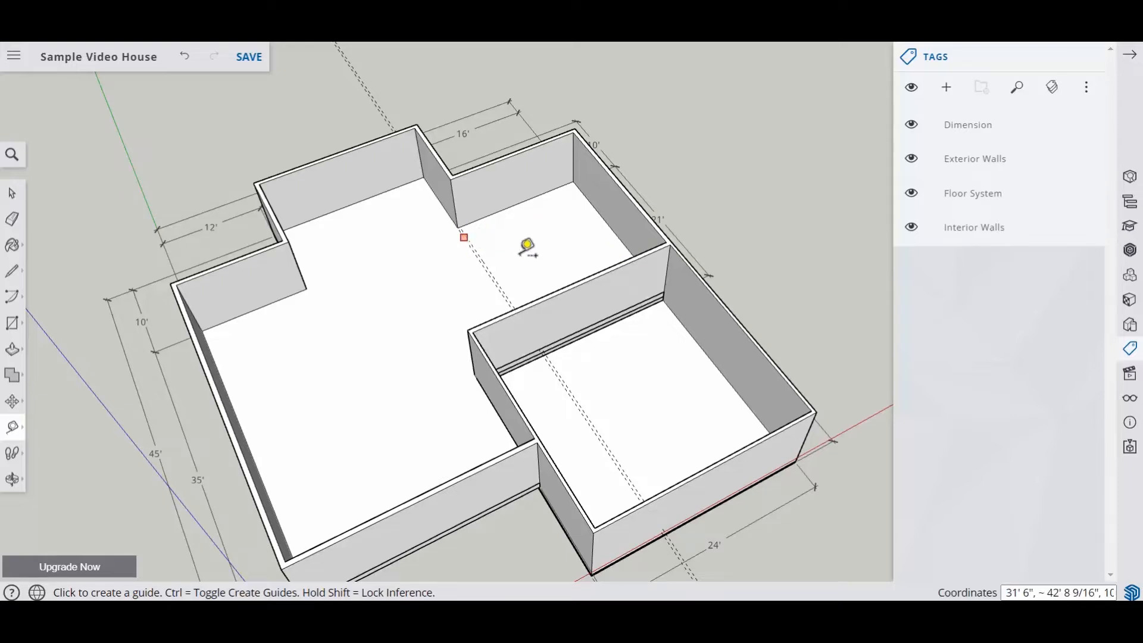
Add a guide 15' from the back wall of the 16' section and a second one 3.5" beyond it.
{"action": "middle_click_drag", "start_coordinate": [548, 240], "coordinate": [556, 339]}
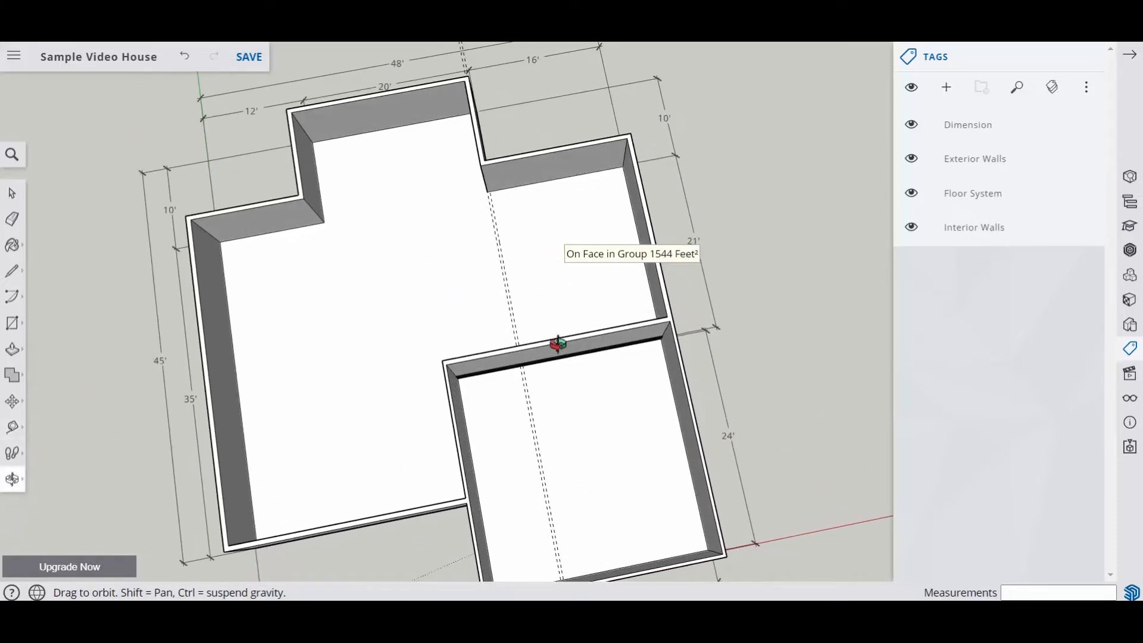
{"action": "left_click", "coordinate": [584, 173]}
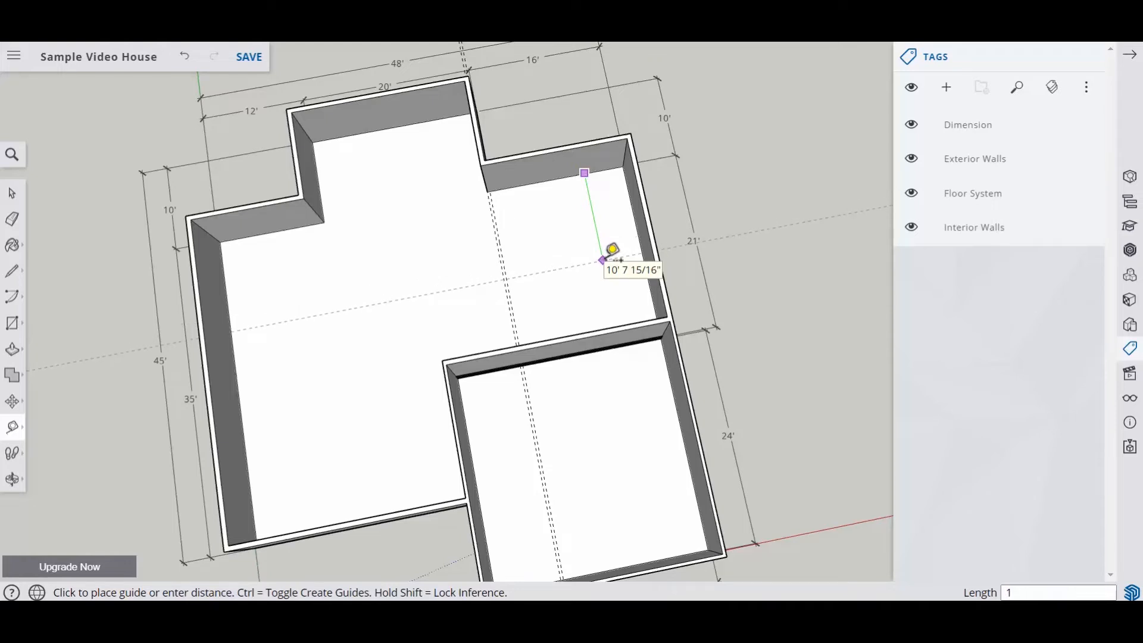
{"action": "type", "text": "15'"}
{"action": "key", "text": "Return"}
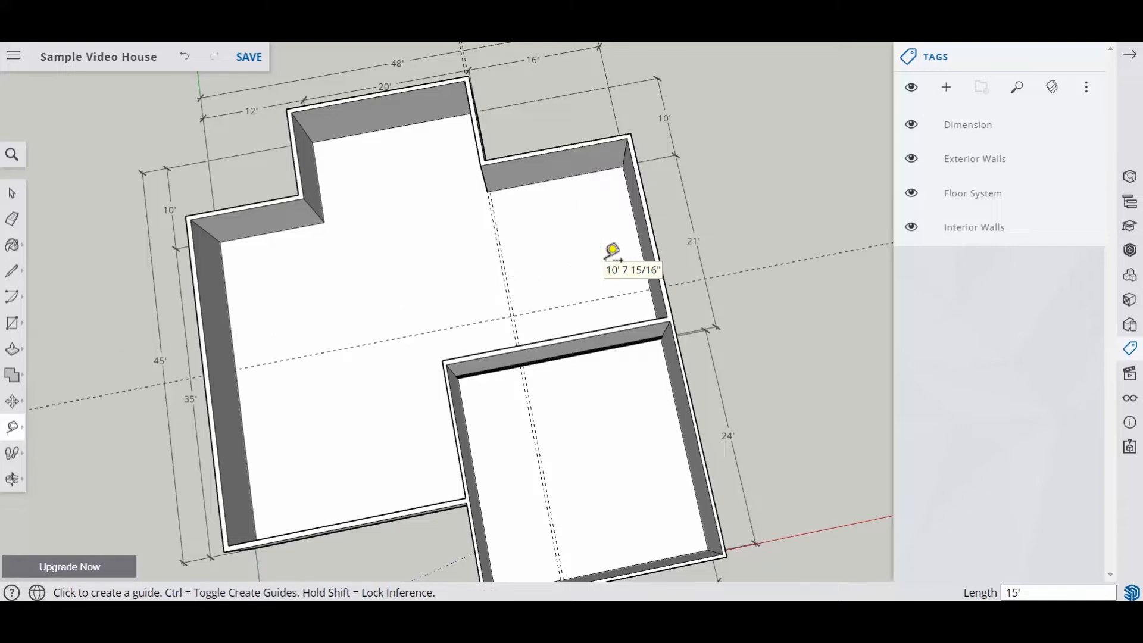
{"action": "left_click", "coordinate": [598, 299]}
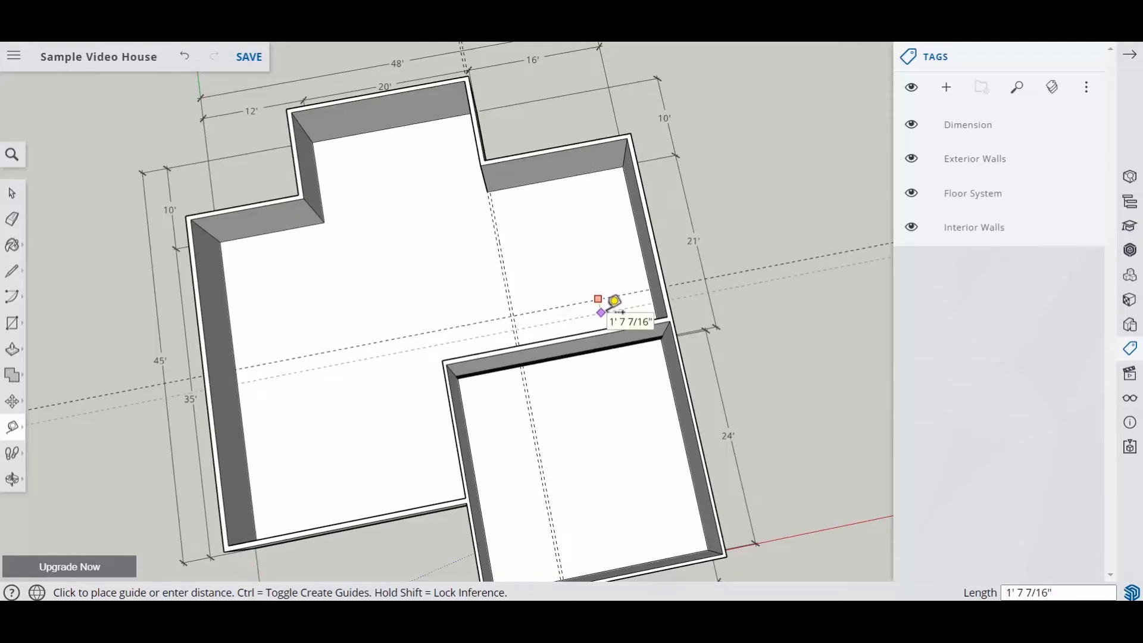
{"action": "scroll", "coordinate": [619, 307], "scroll_direction": "up", "scroll_amount": 3}
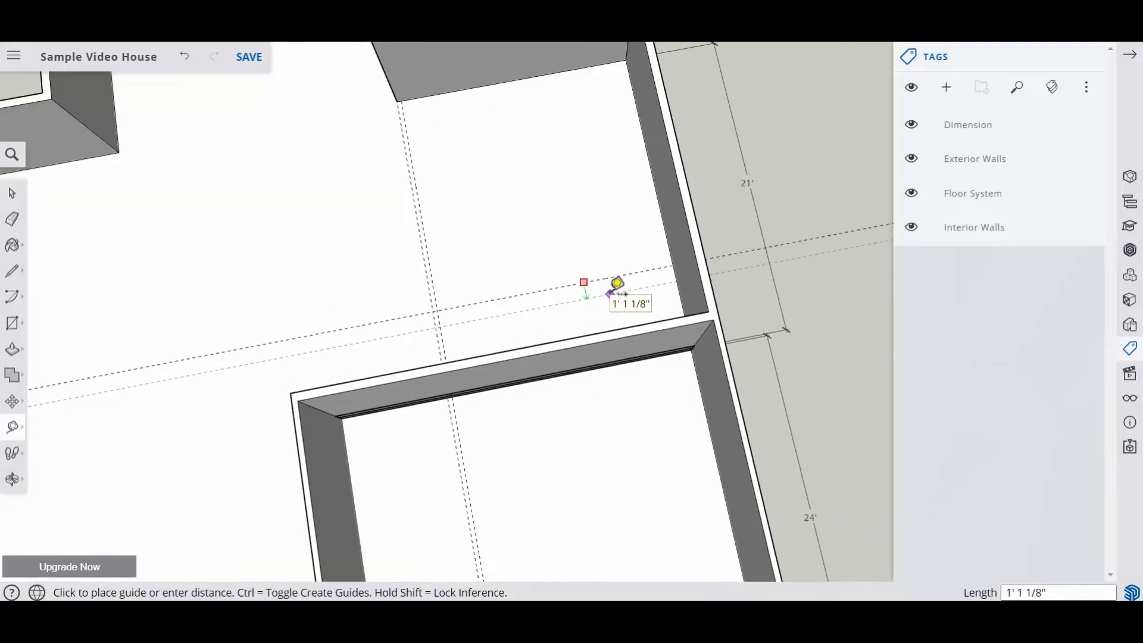
{"action": "key", "text": "Return"}
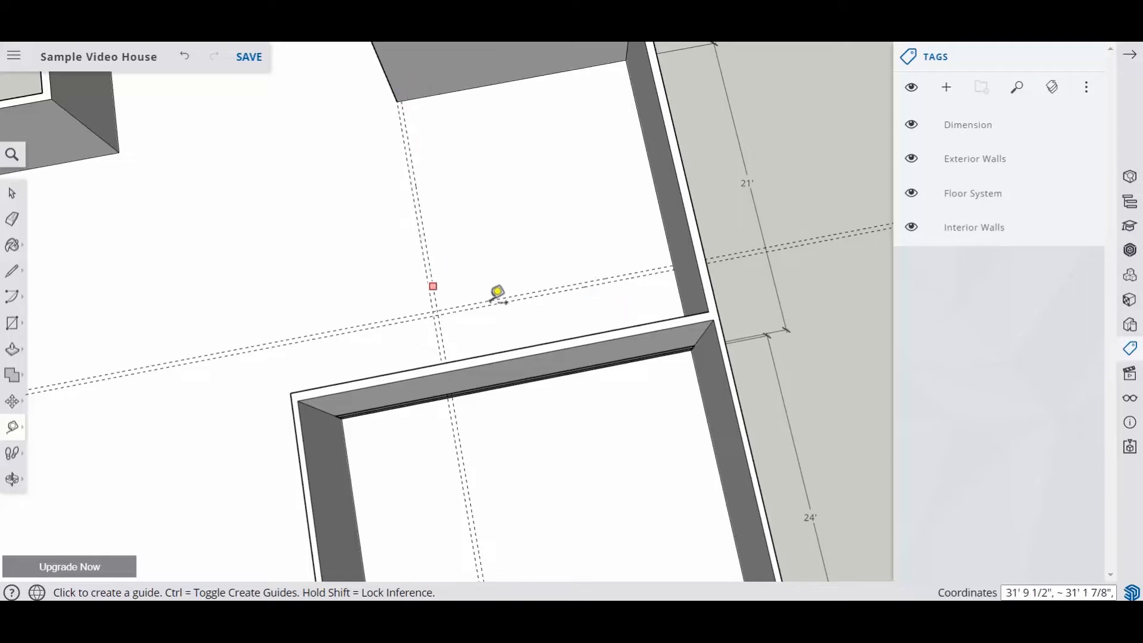
Place a guide 10' in from the 21' exterior side wall and another 3.5" farther from that wall.
{"action": "middle_click_drag", "start_coordinate": [572, 301], "coordinate": [677, 383]}
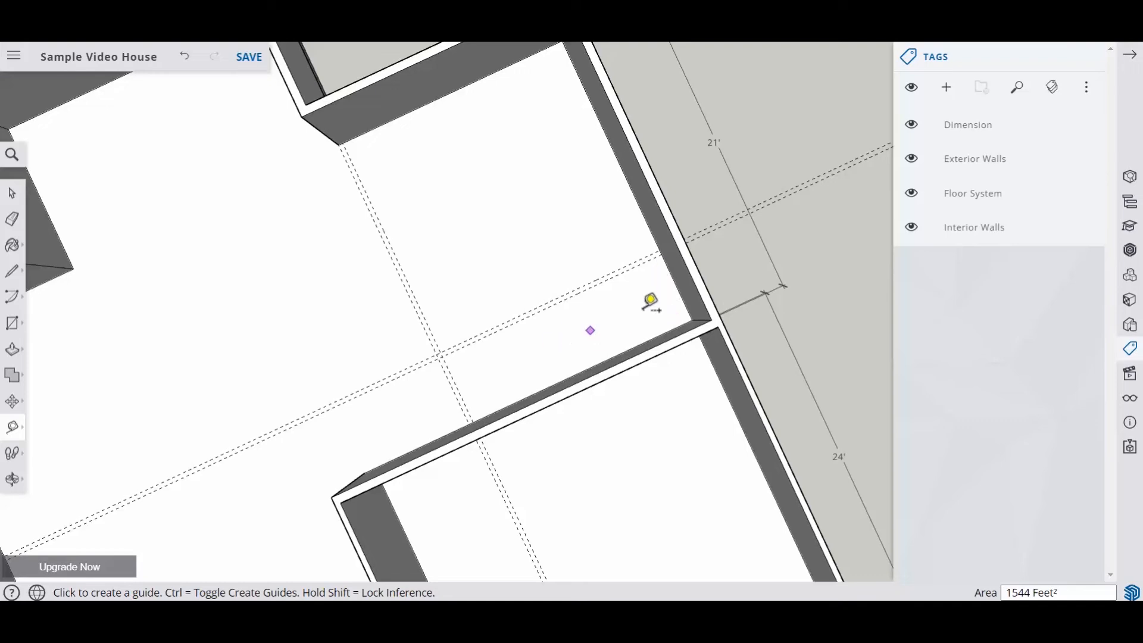
{"action": "left_click", "coordinate": [675, 283]}
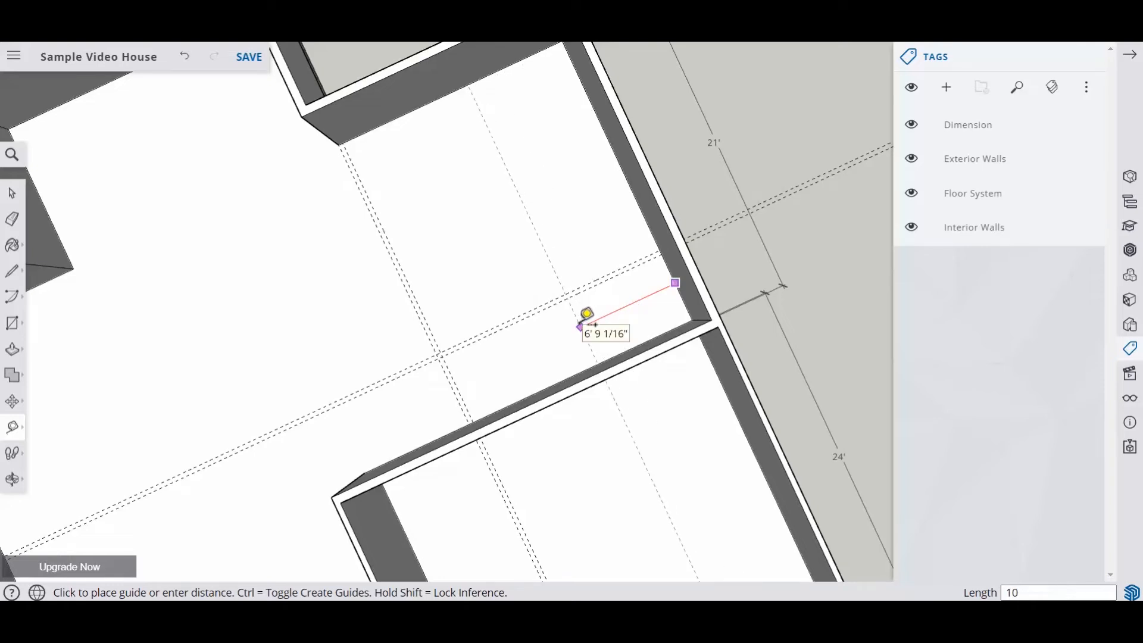
{"action": "left_click", "coordinate": [543, 348]}
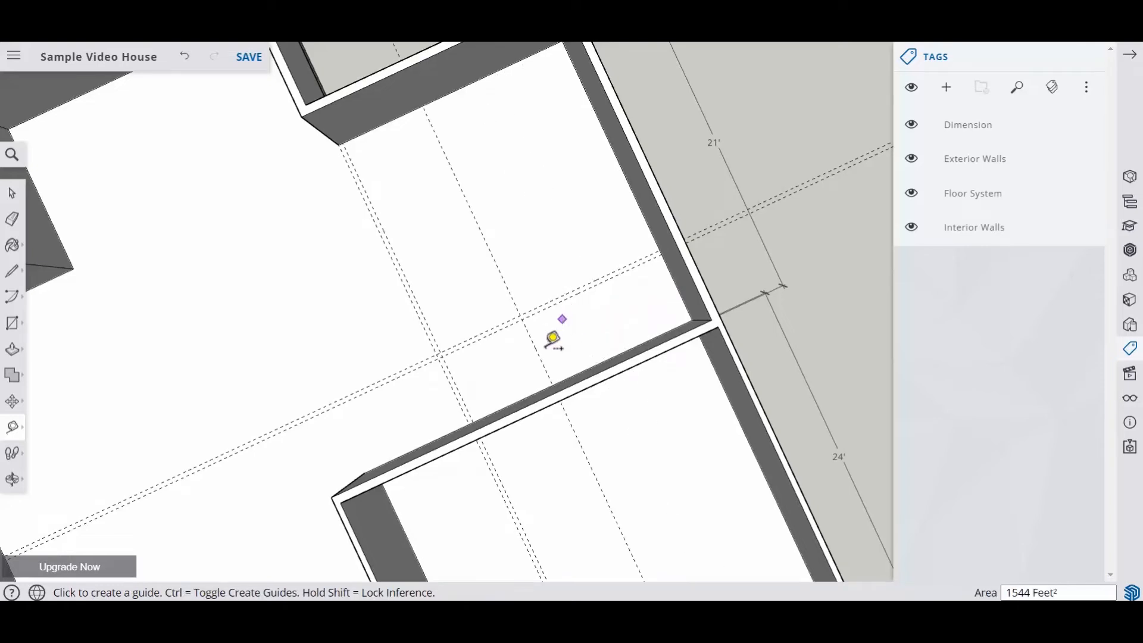
{"action": "left_click", "coordinate": [542, 353]}
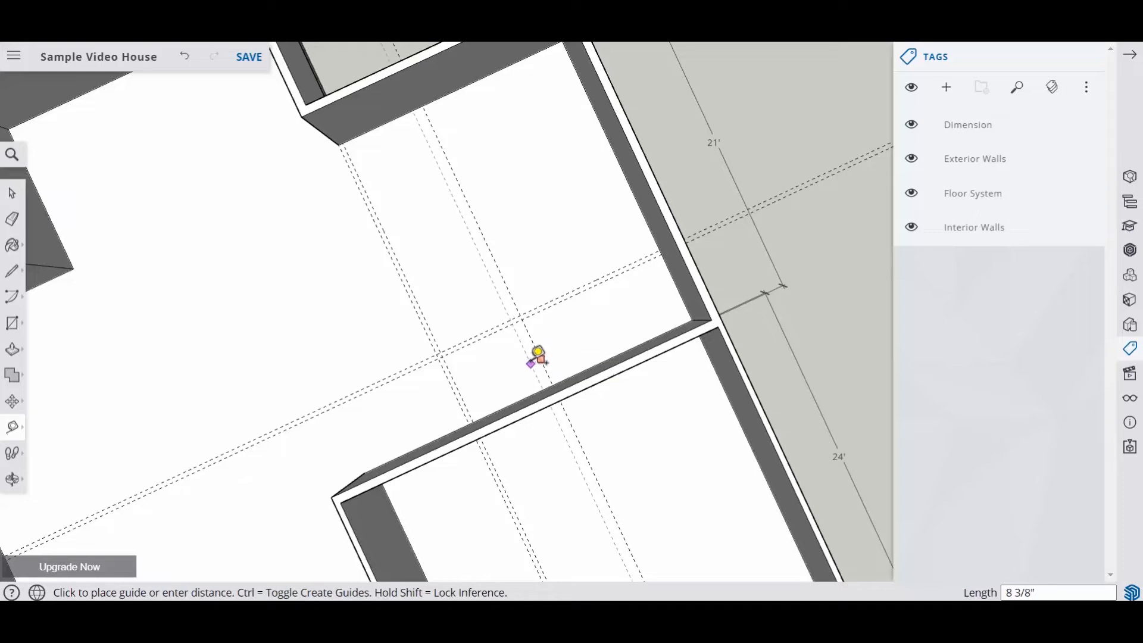
{"action": "type", "text": "3.5"}
{"action": "key", "text": "Return"}
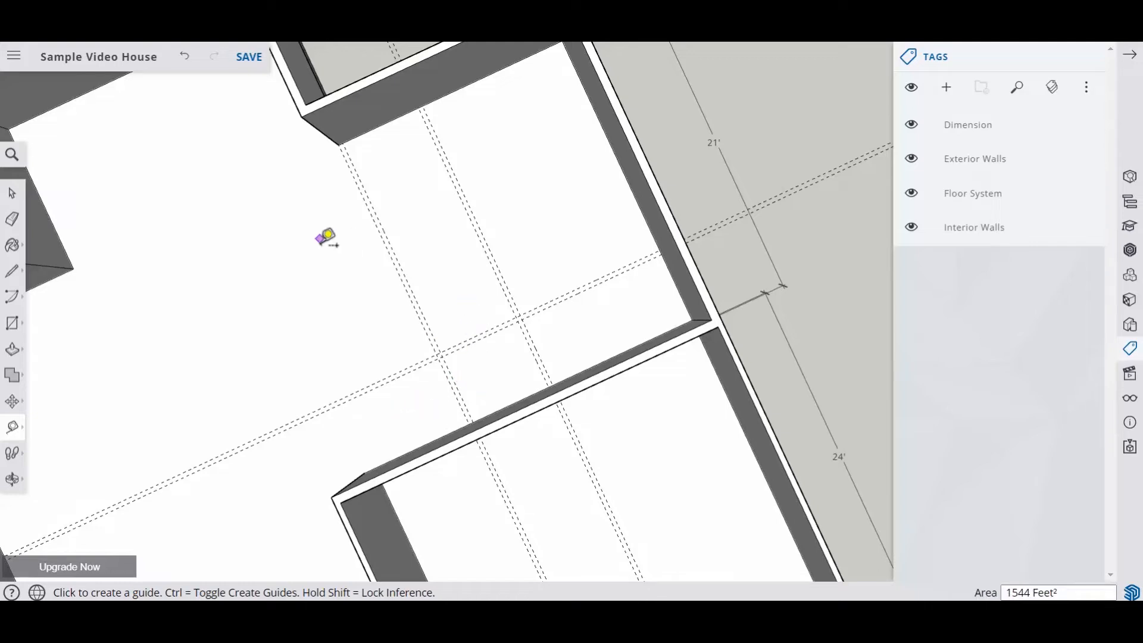
Set a guide 15' from the back wall of the protruding 20' section, plus a parallel guide 3.5" beyond it.
{"action": "scroll", "coordinate": [345, 271], "scroll_direction": "down", "scroll_amount": 3}
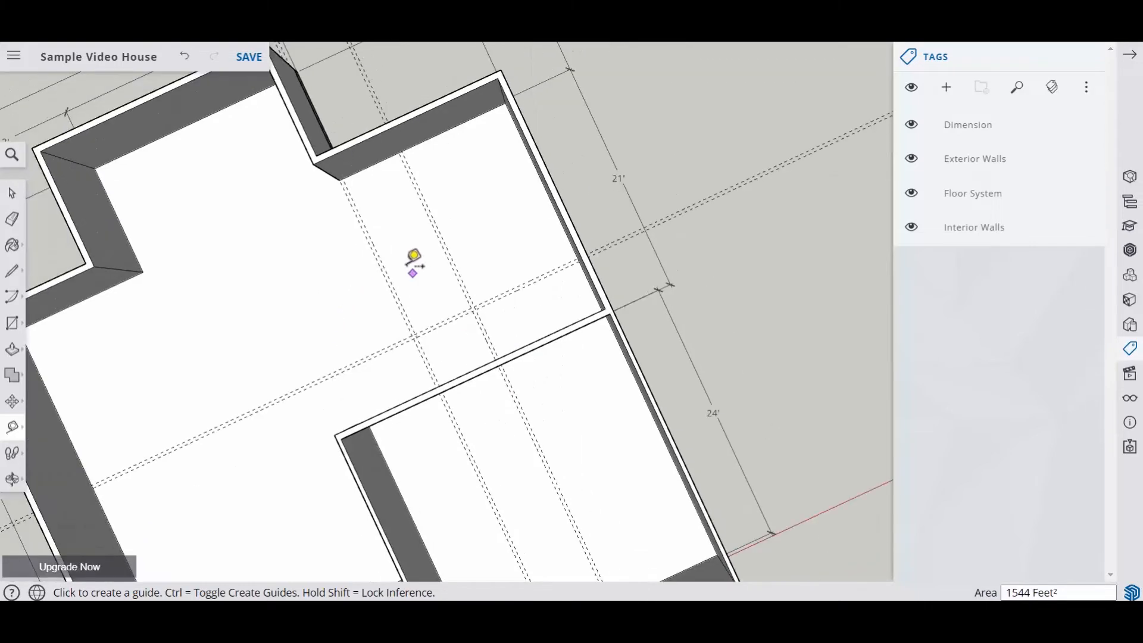
{"action": "middle_click_drag", "start_coordinate": [414, 258], "coordinate": [334, 269]}
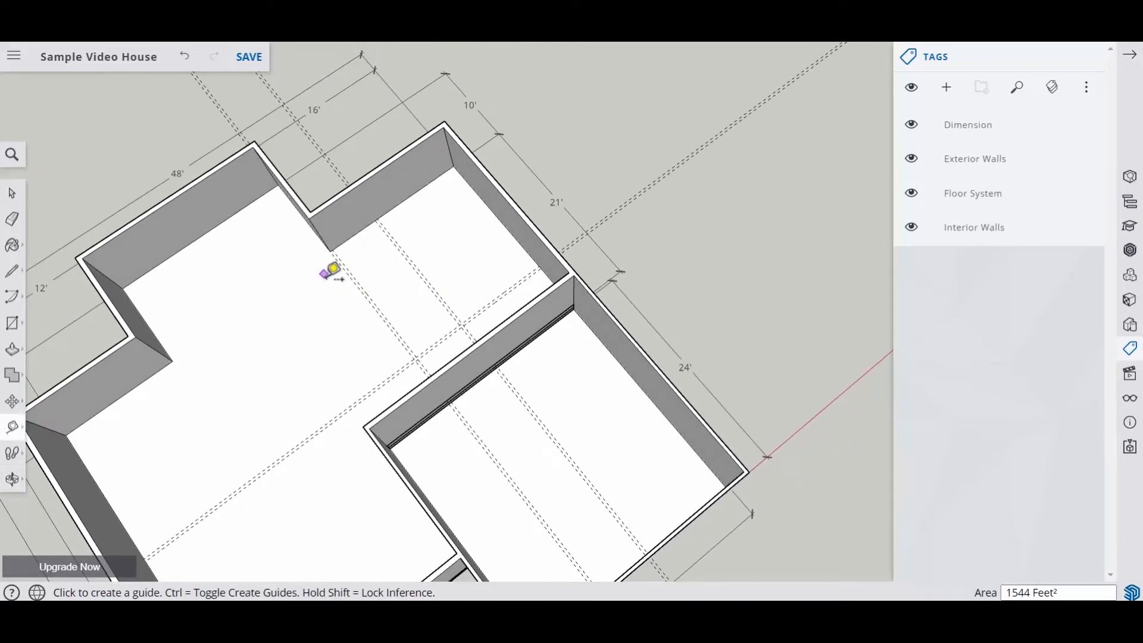
{"action": "left_click", "coordinate": [233, 214]}
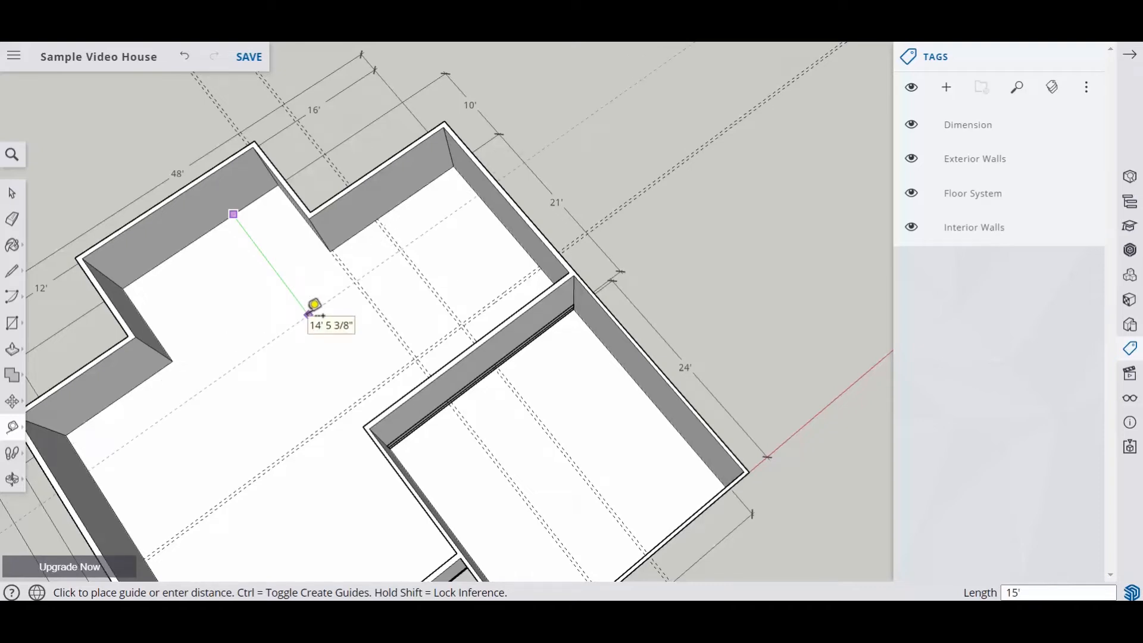
{"action": "left_click", "coordinate": [309, 314]}
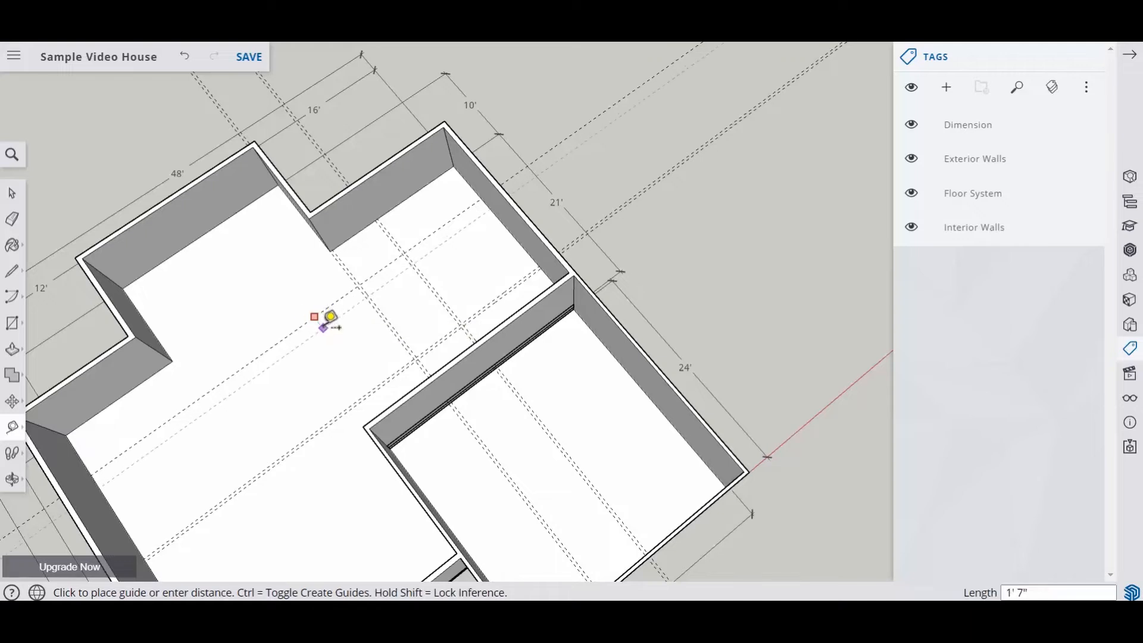
{"action": "type", "text": "3.5"}
{"action": "key", "text": "Return"}
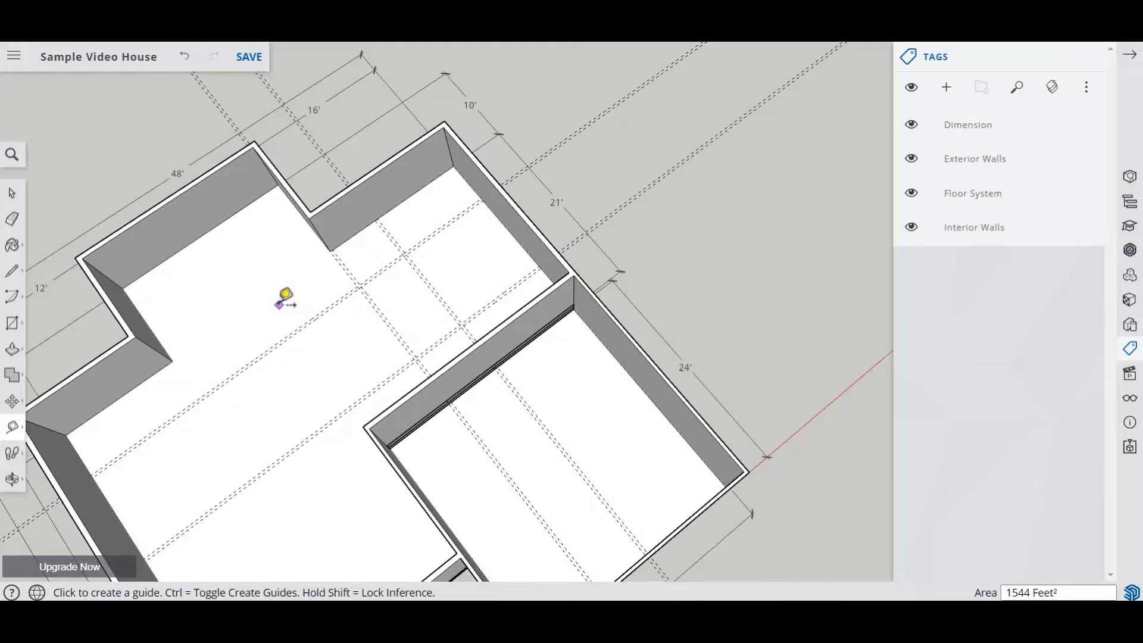
Place a guide 9' from the jog wall into the 20' section and a parallel guide one interior wall thickness farther.
{"action": "middle_click_drag", "start_coordinate": [279, 298], "coordinate": [299, 260]}
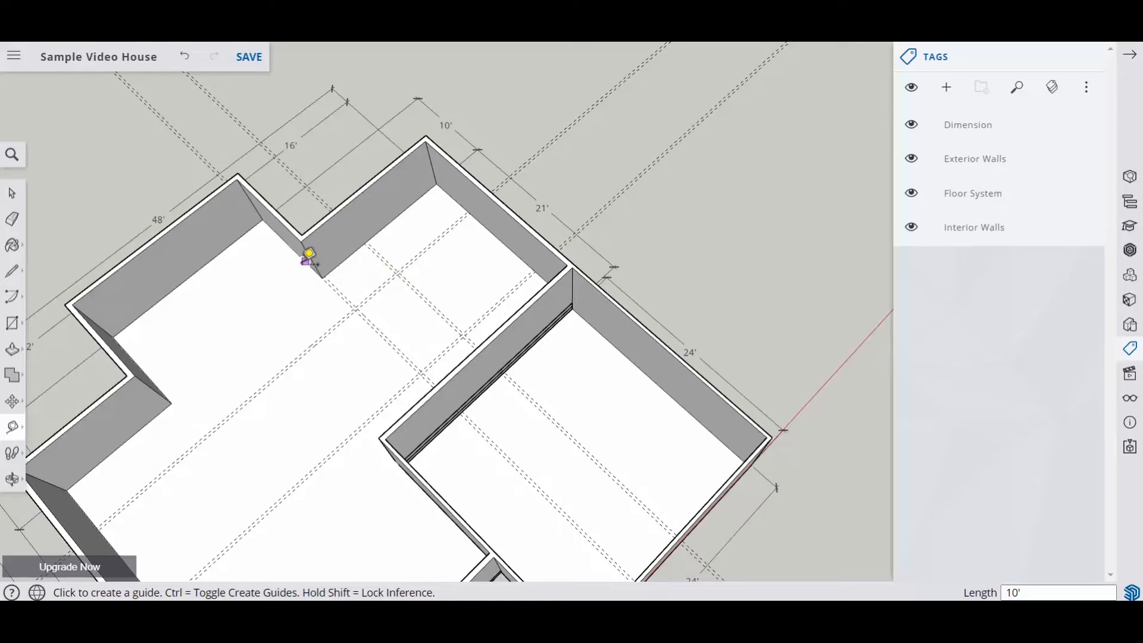
{"action": "left_click", "coordinate": [300, 257]}
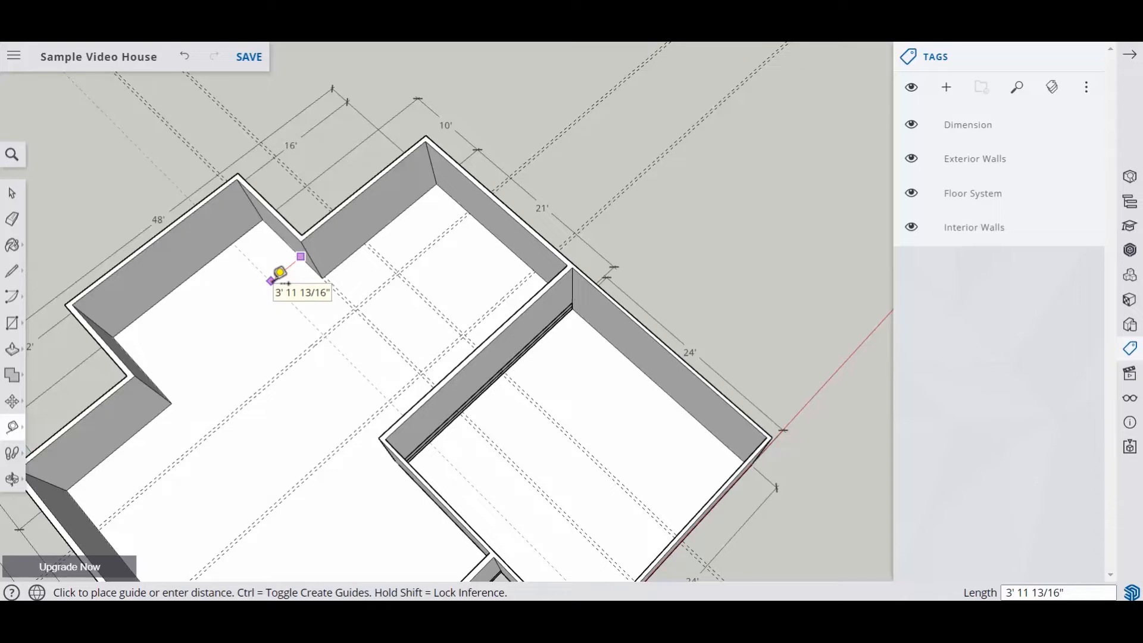
{"action": "left_click", "coordinate": [280, 273]}
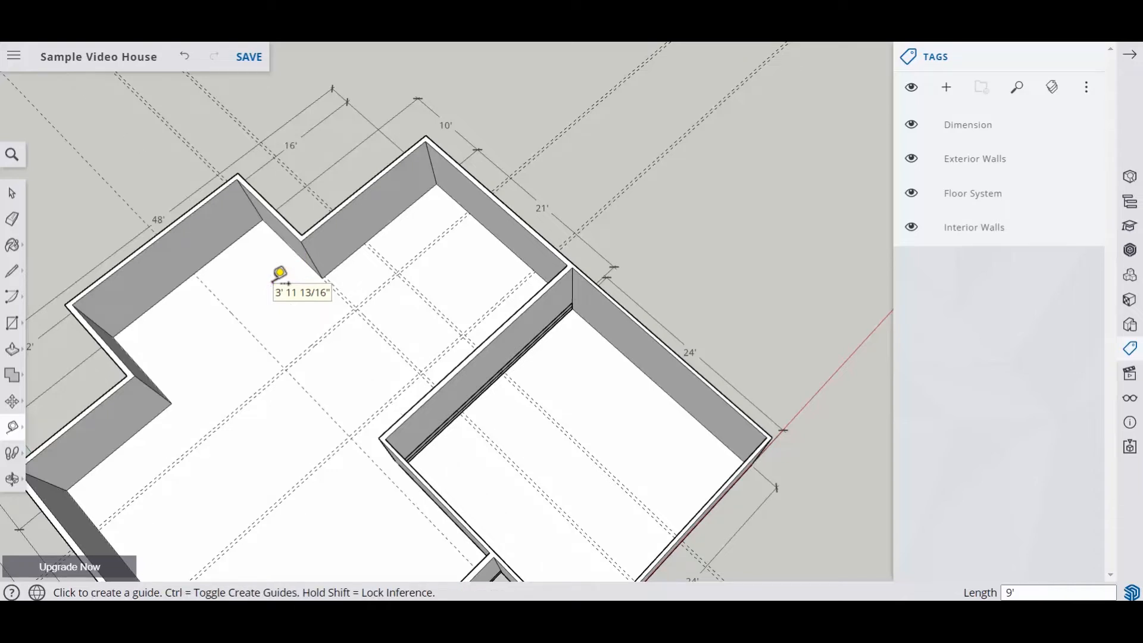
{"action": "left_click", "coordinate": [266, 348]}
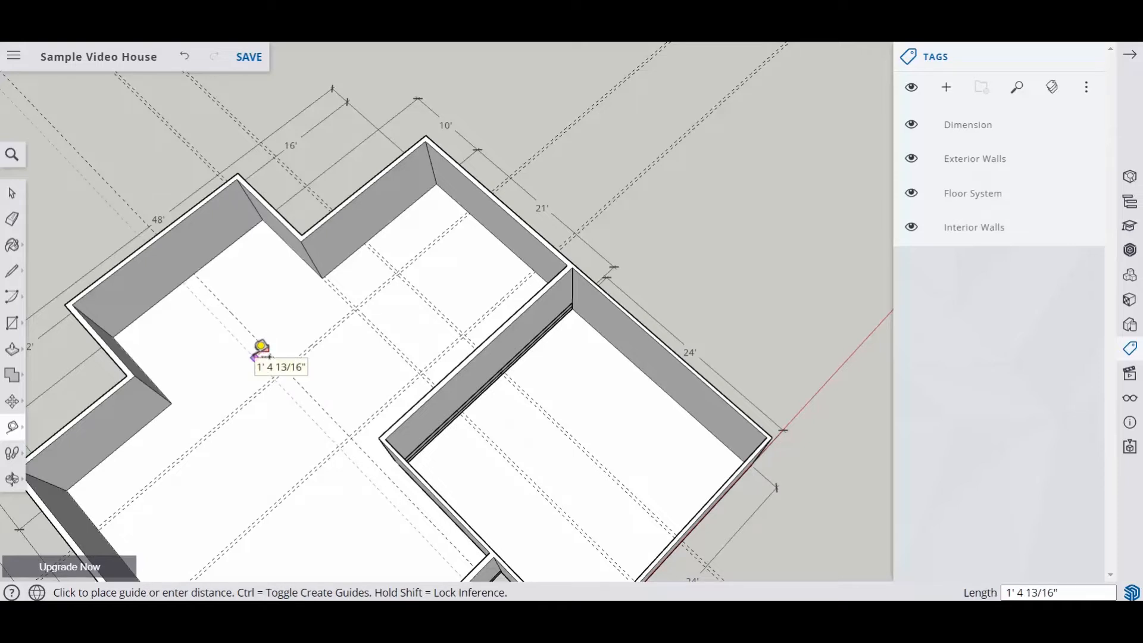
{"action": "key", "text": "Return"}
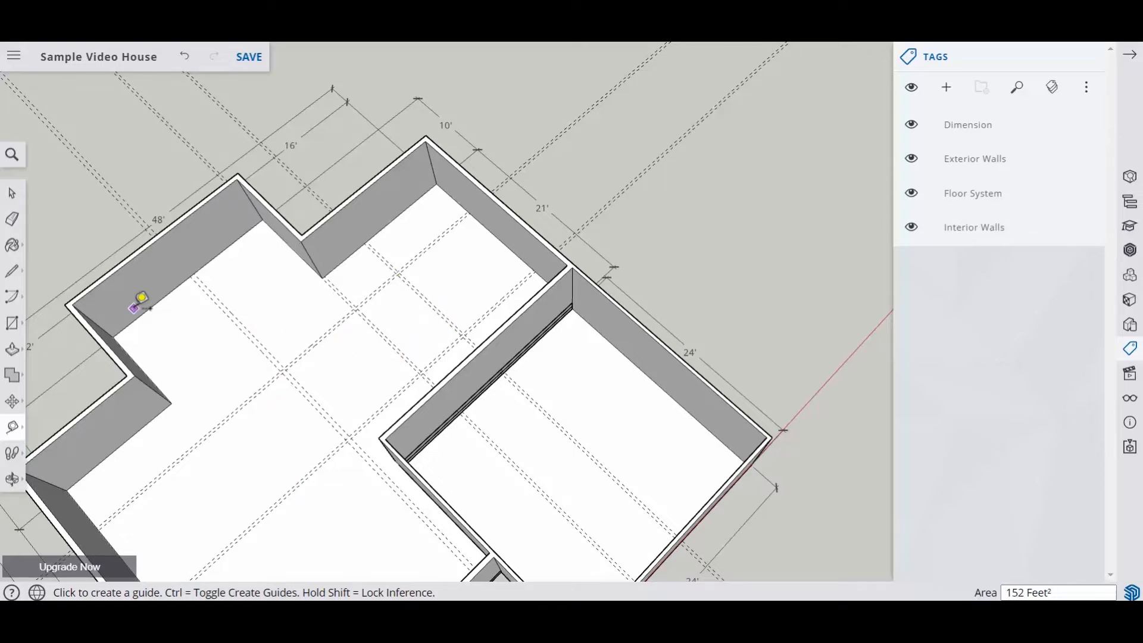
Draw two meeting wall footprints along the guides with the Rectangle tool, 3 1/2" by 15' 3 1/2" and 15' 8 1/2" by 3 1/2".
{"action": "left_click", "coordinate": [21, 324]}
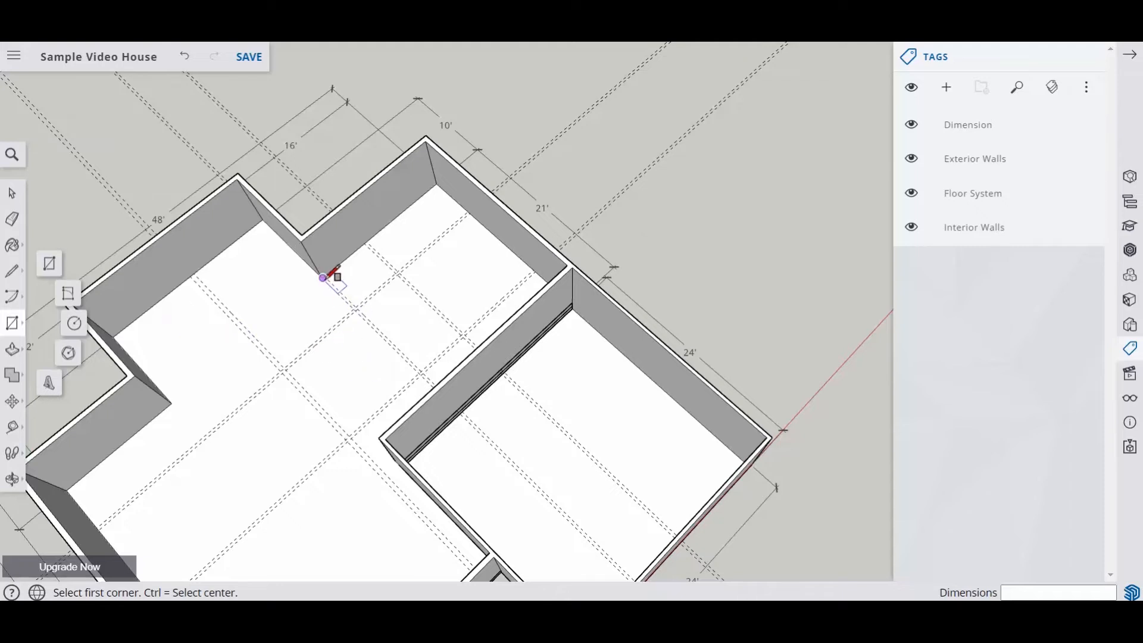
{"action": "scroll", "coordinate": [322, 277], "scroll_direction": "up", "scroll_amount": 2}
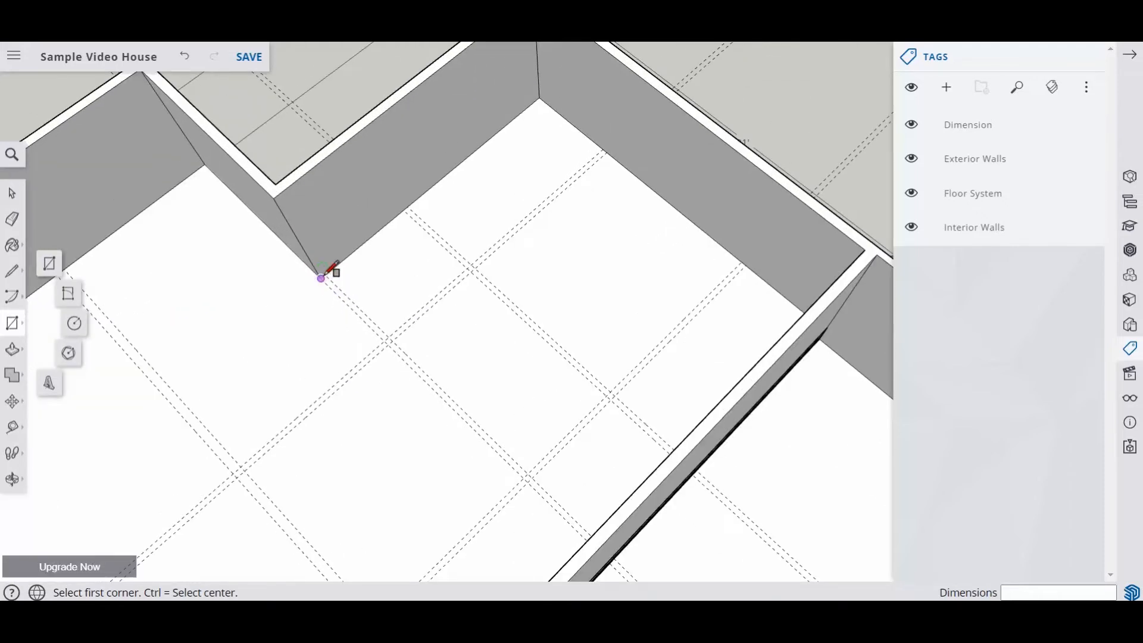
{"action": "left_click", "coordinate": [322, 278]}
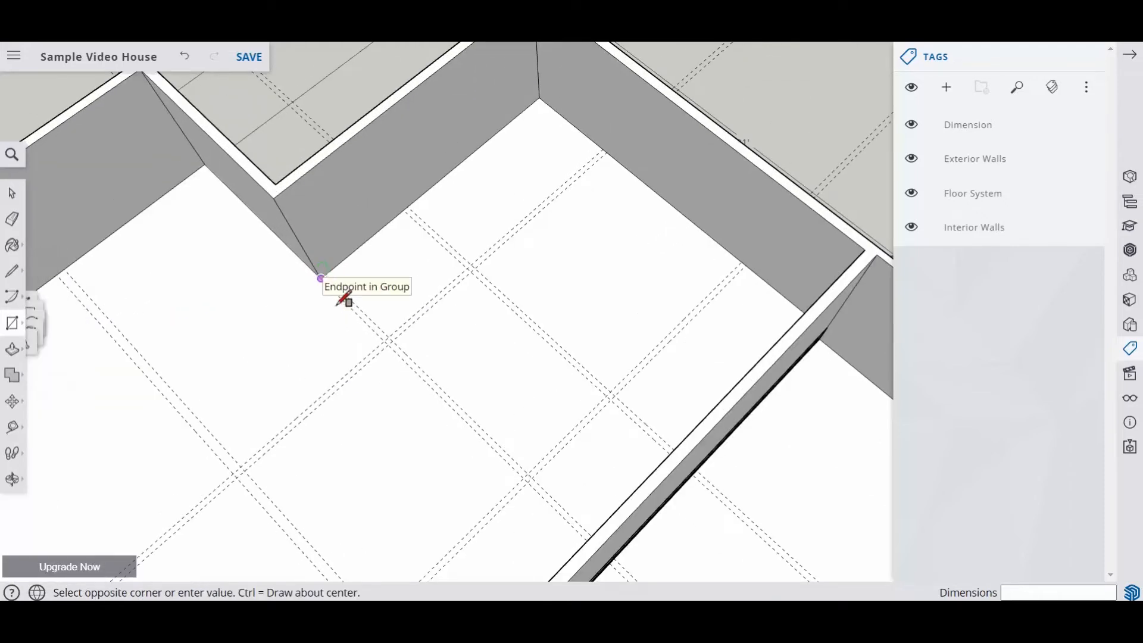
{"action": "left_click", "coordinate": [532, 478]}
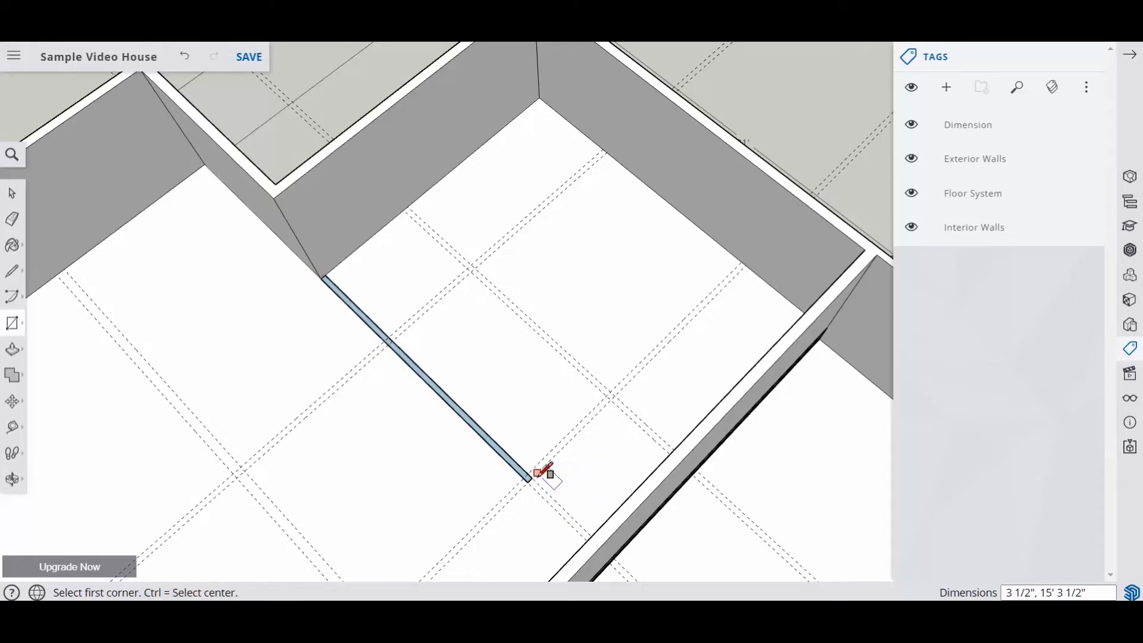
{"action": "left_click", "coordinate": [533, 477]}
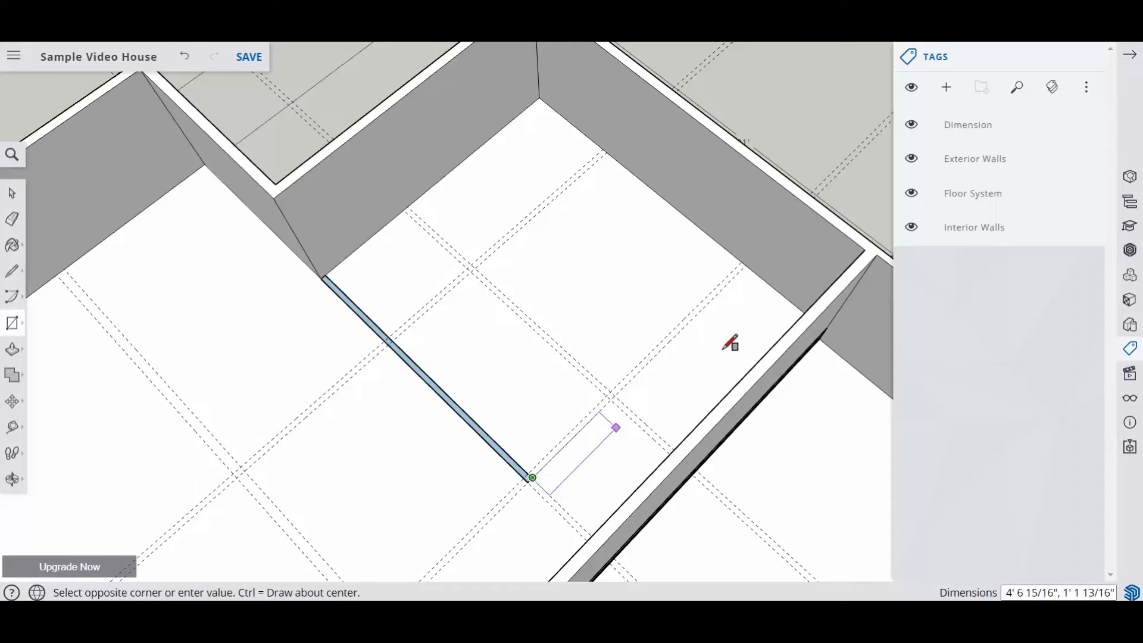
{"action": "left_click", "coordinate": [744, 264]}
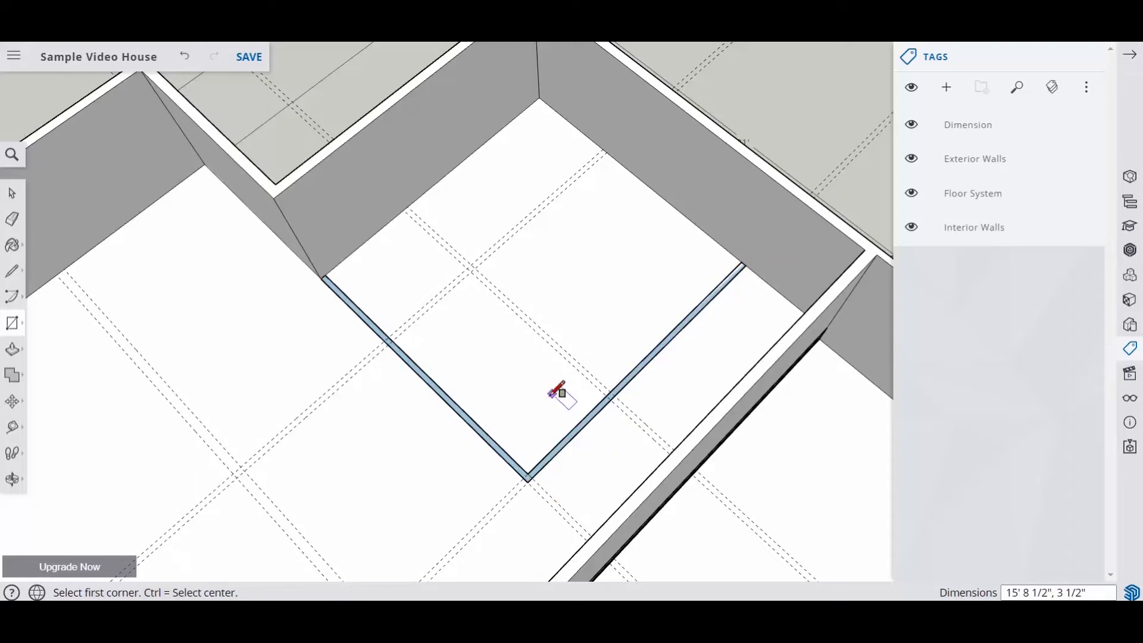
Draw a 3 1/2" by 4' 8 1/2" wall footprint along the guides, from the 15' 8 1/2" footprint to the opposite exterior wall.
{"action": "left_click", "coordinate": [620, 398]}
{"action": "middle_click_drag", "start_coordinate": [624, 409], "coordinate": [740, 421]}
{"action": "left_click", "coordinate": [728, 419]}
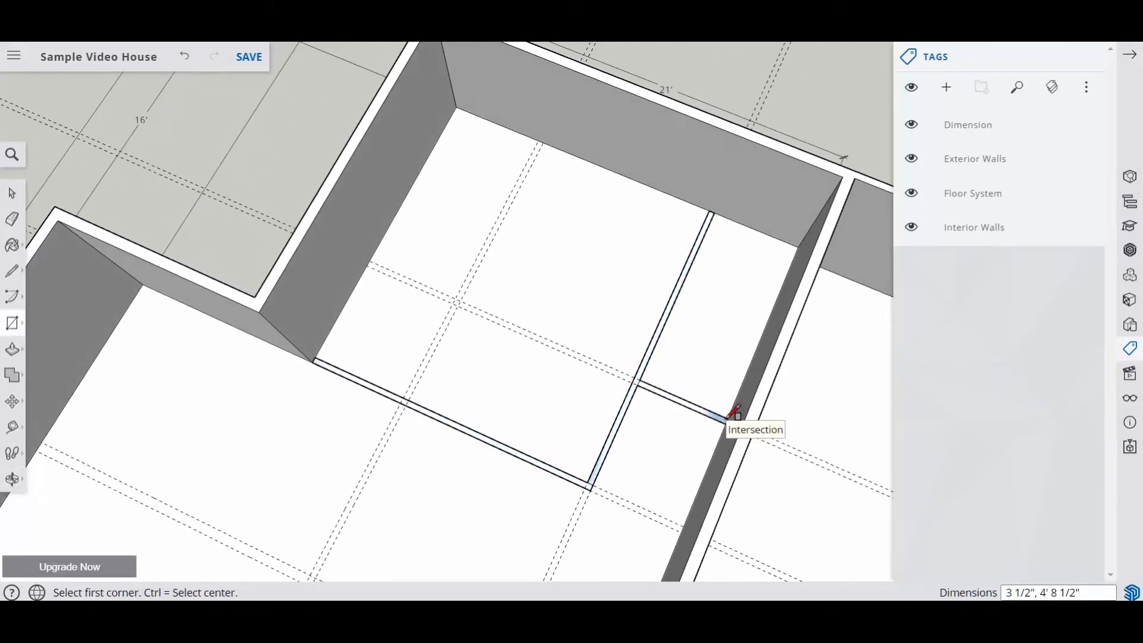
Draw a 5 1/2" by 15' 3 1/2" wall footprint from the back wall, plus a footprint linking its end to the existing interior wall.
{"action": "middle_click_drag", "start_coordinate": [668, 450], "coordinate": [373, 387]}
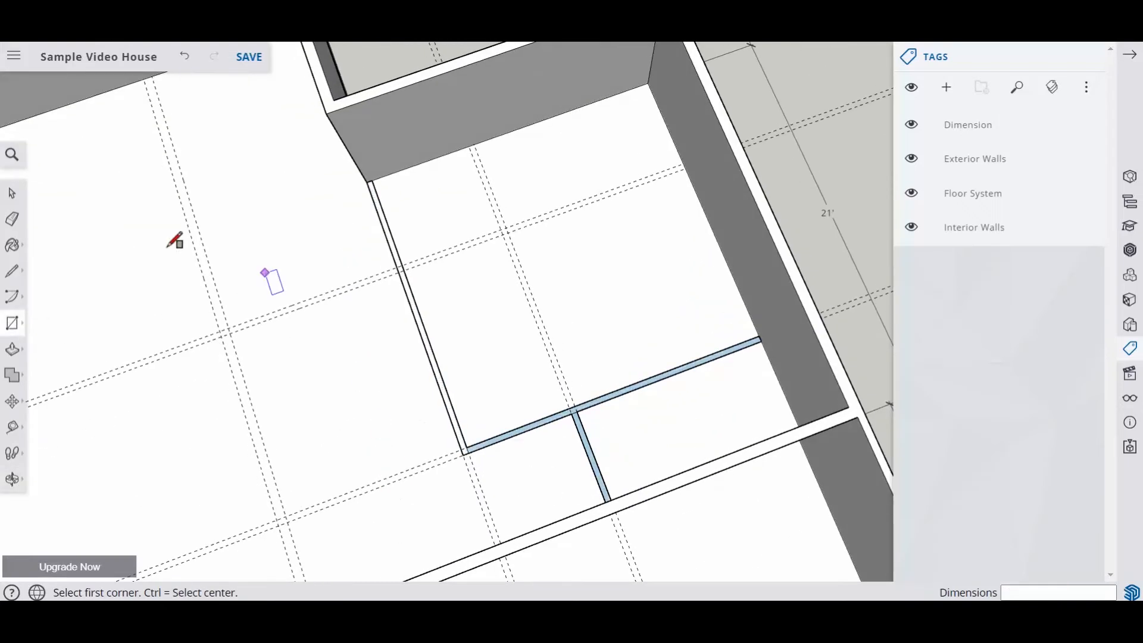
{"action": "left_click", "coordinate": [144, 78]}
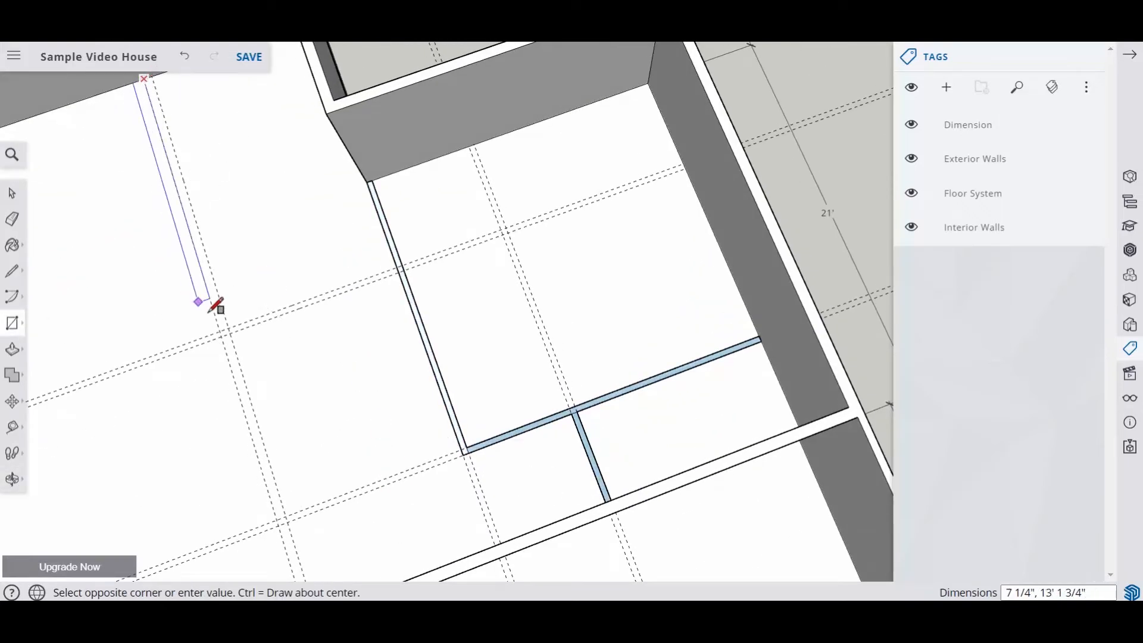
{"action": "left_click", "coordinate": [231, 332]}
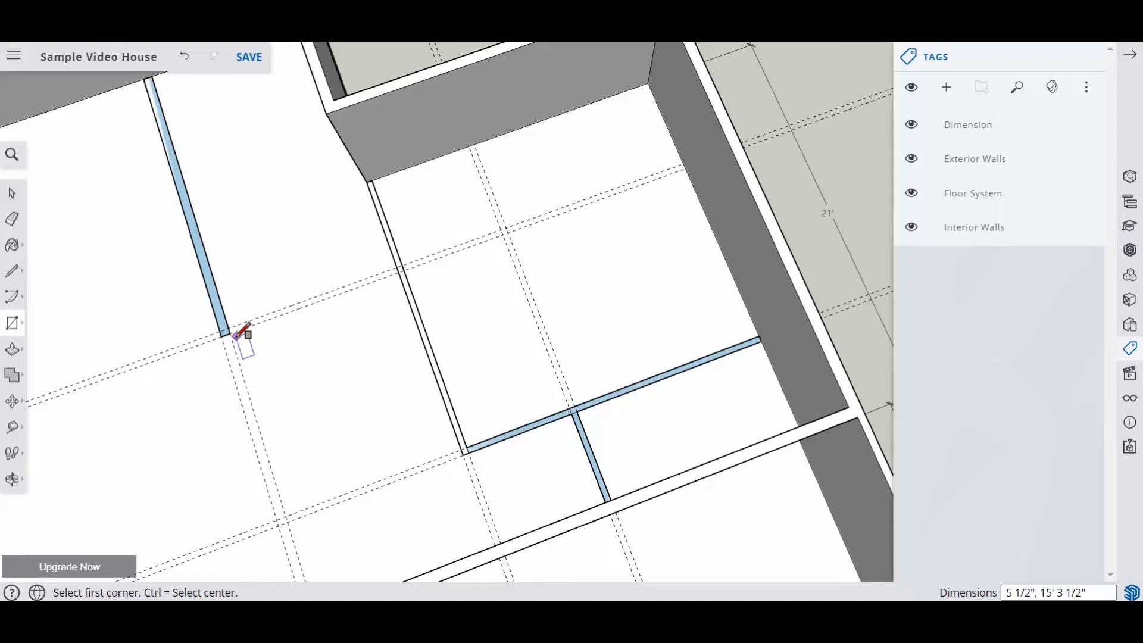
{"action": "left_click", "coordinate": [230, 332]}
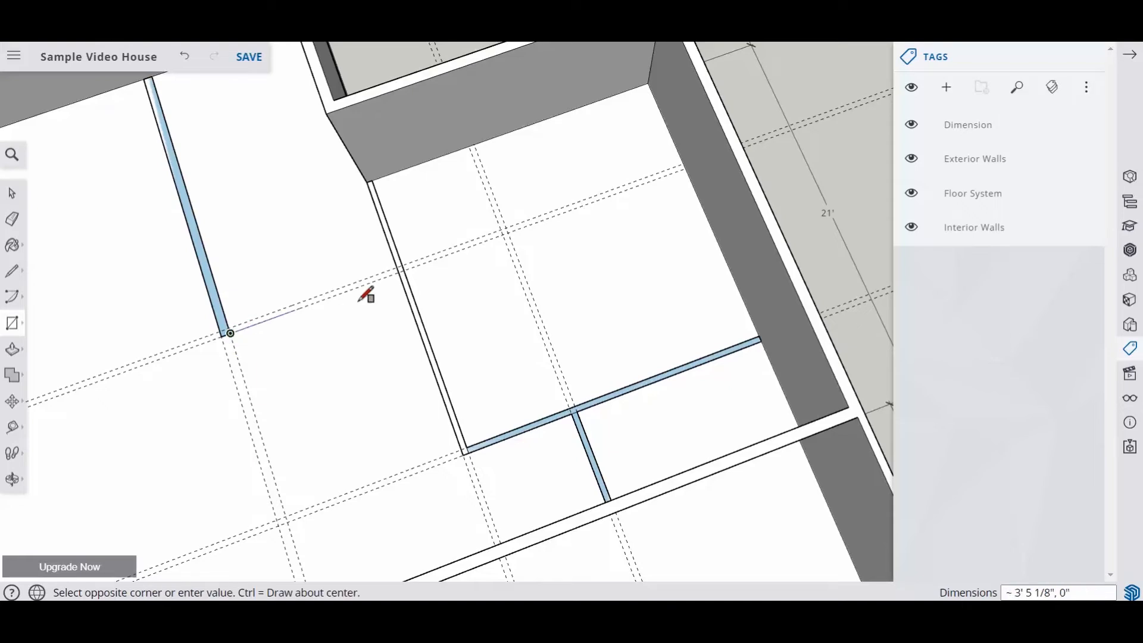
{"action": "left_click", "coordinate": [398, 267]}
Hide the Dimension tag and erase all the construction guides crossing the house.
{"action": "scroll", "coordinate": [401, 304], "scroll_direction": "down", "scroll_amount": 3}
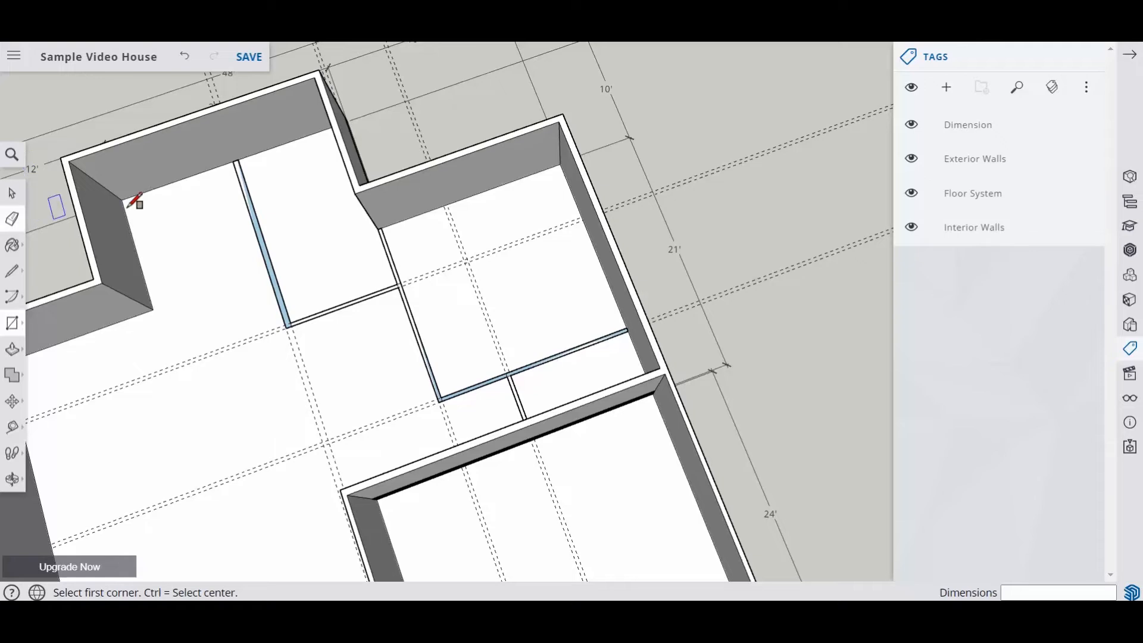
{"action": "scroll", "coordinate": [289, 292], "scroll_direction": "down", "scroll_amount": 3}
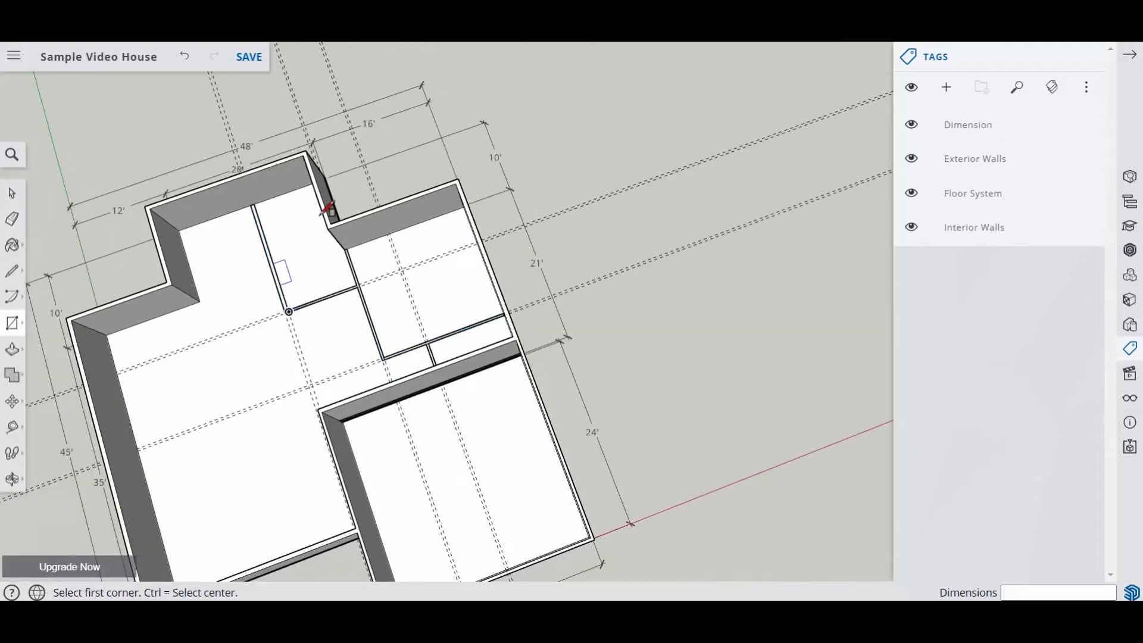
{"action": "left_click", "coordinate": [912, 127]}
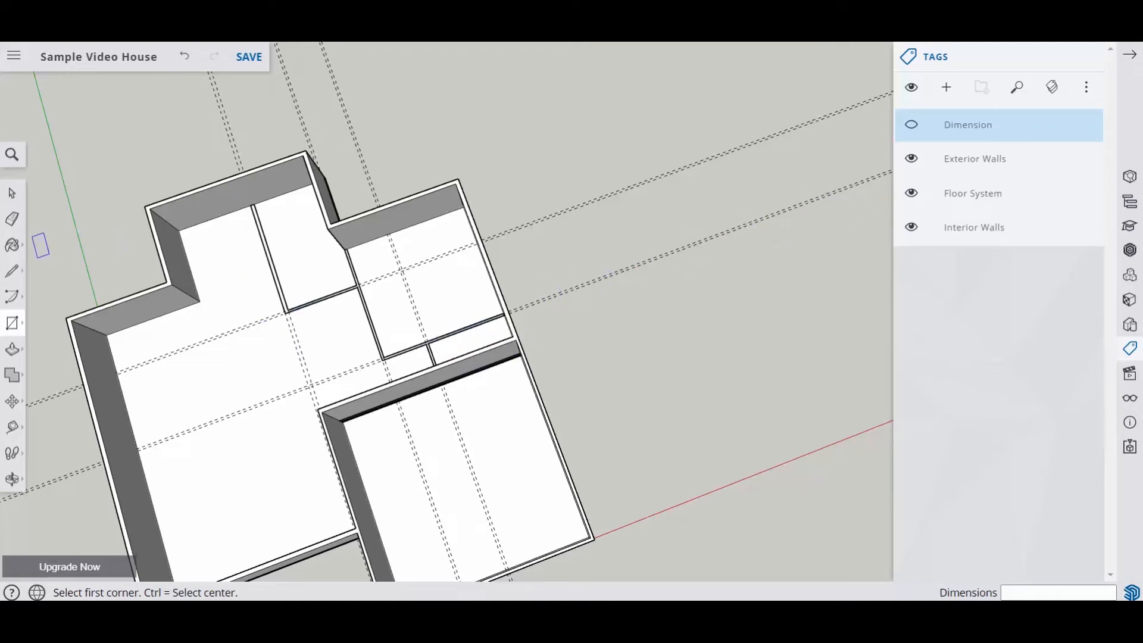
{"action": "left_click", "coordinate": [12, 220]}
{"action": "left_click_drag", "start_coordinate": [338, 82], "coordinate": [207, 119]}
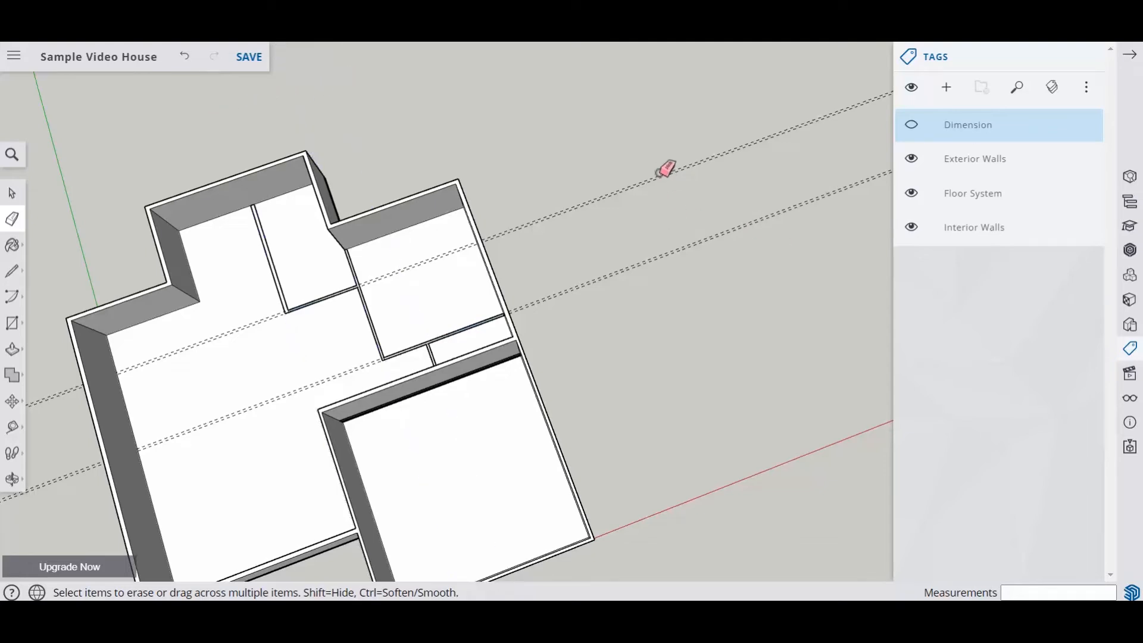
{"action": "left_click_drag", "start_coordinate": [666, 169], "coordinate": [705, 279]}
{"action": "scroll", "coordinate": [684, 293], "scroll_direction": "down", "scroll_amount": 1}
{"action": "scroll", "coordinate": [685, 294], "scroll_direction": "down", "scroll_amount": 1}
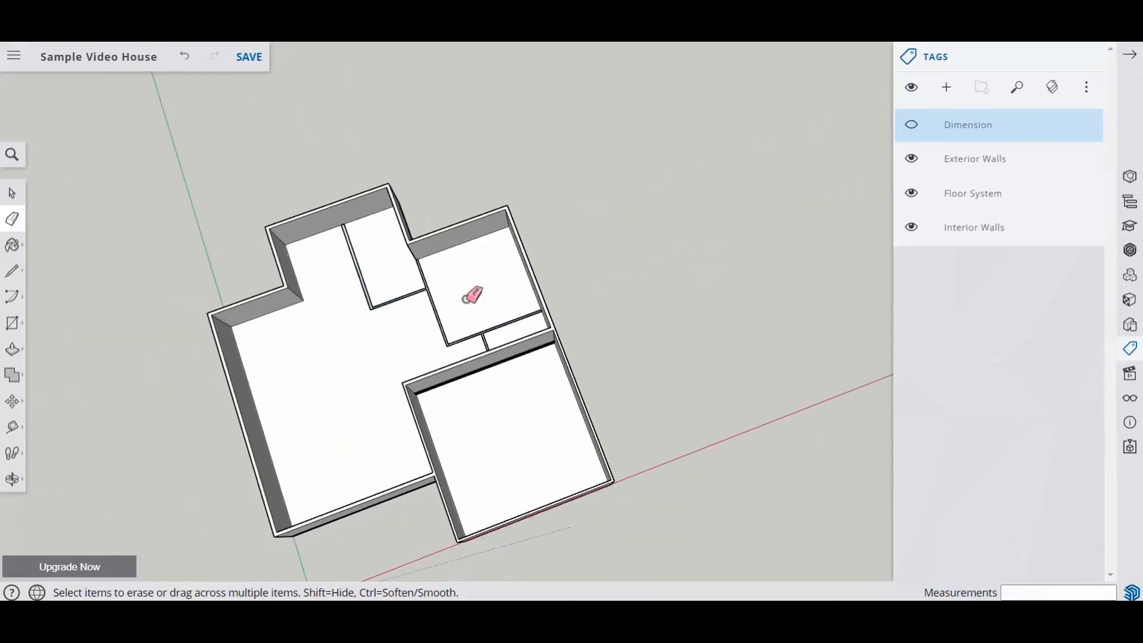
Erase the leftover lines at the corners and junctions of the interior wall footprints to merge them into one face.
{"action": "scroll", "coordinate": [454, 296], "scroll_direction": "up", "scroll_amount": 3}
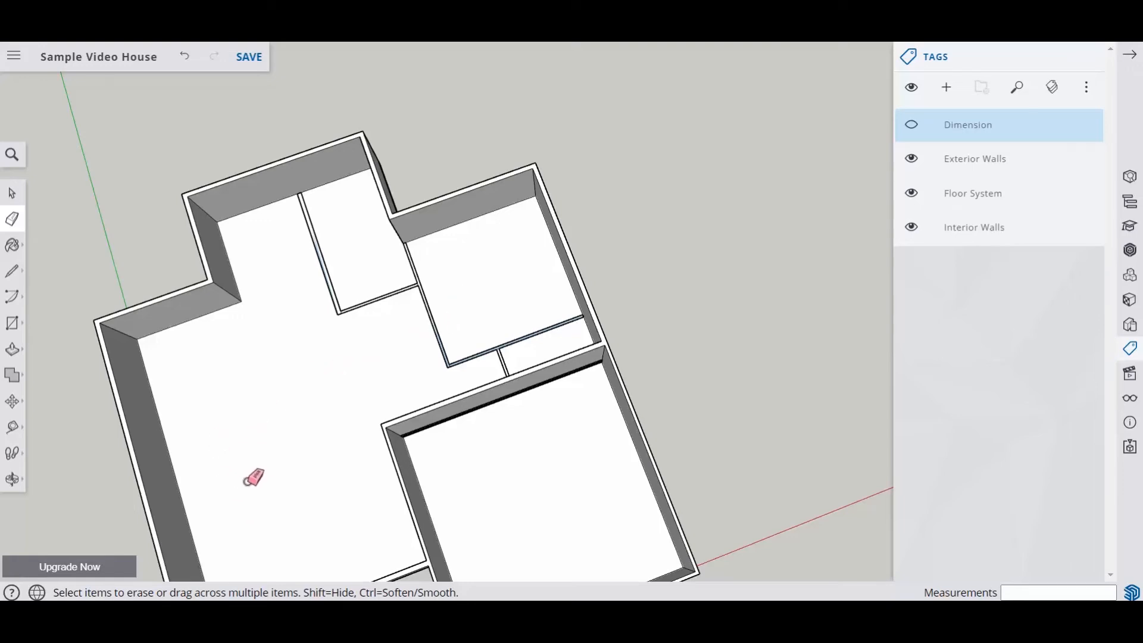
{"action": "scroll", "coordinate": [407, 288], "scroll_direction": "up", "scroll_amount": 6}
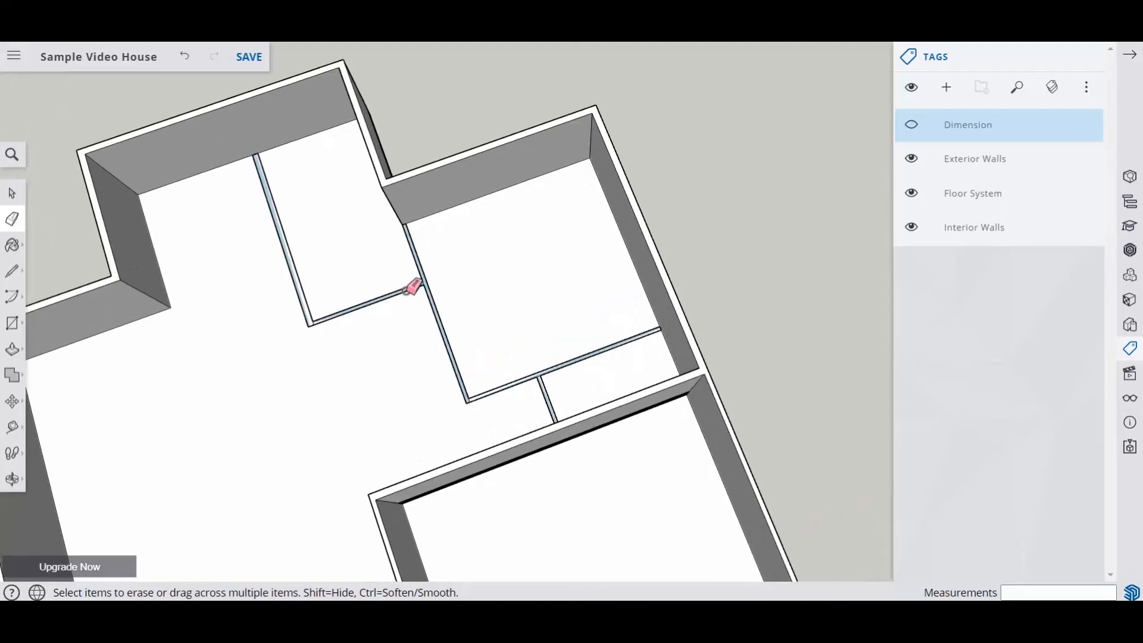
{"action": "scroll", "coordinate": [274, 345], "scroll_direction": "up", "scroll_amount": 5}
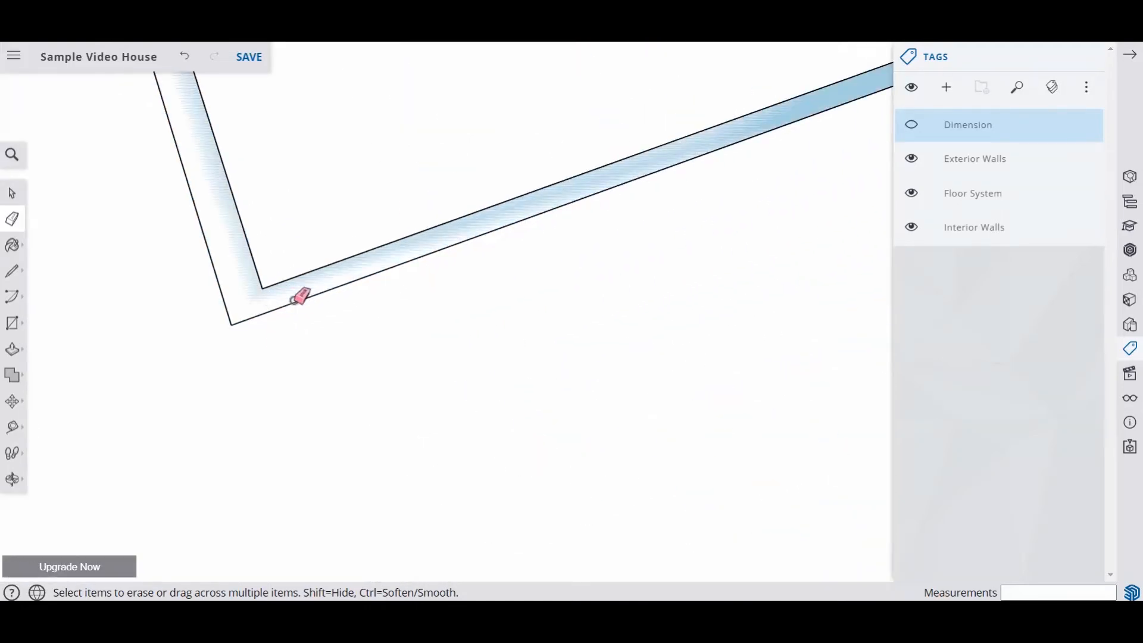
{"action": "scroll", "coordinate": [298, 279], "scroll_direction": "down", "scroll_amount": 5}
{"action": "scroll", "coordinate": [561, 194], "scroll_direction": "up", "scroll_amount": 3}
{"action": "scroll", "coordinate": [581, 188], "scroll_direction": "down", "scroll_amount": 2}
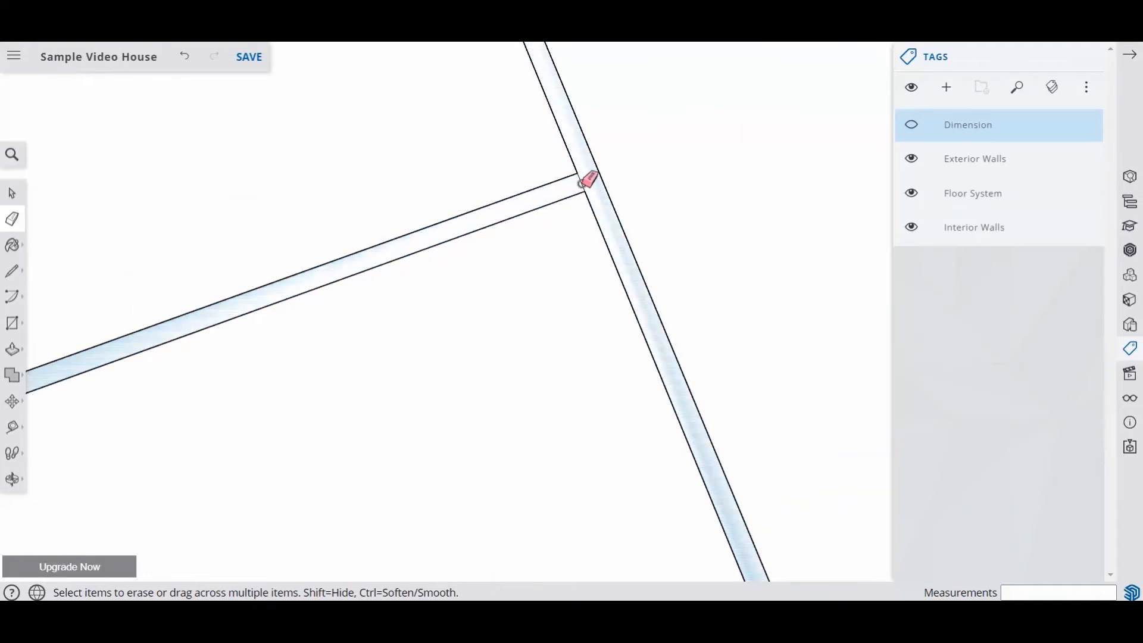
{"action": "scroll", "coordinate": [579, 181], "scroll_direction": "down", "scroll_amount": 3}
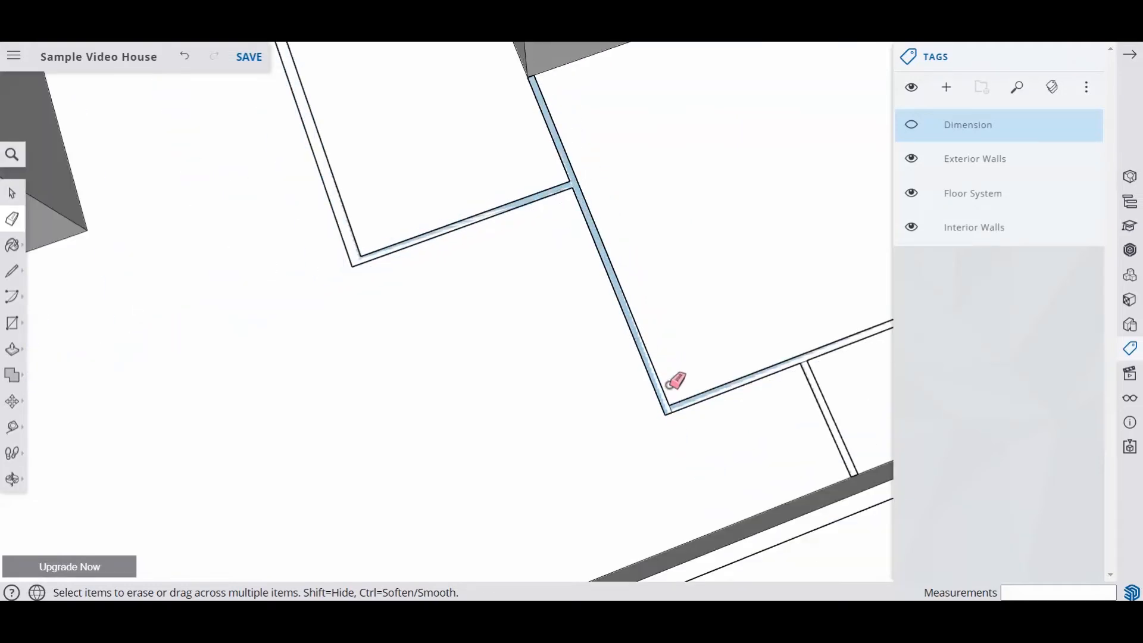
{"action": "scroll", "coordinate": [688, 411], "scroll_direction": "up", "scroll_amount": 3}
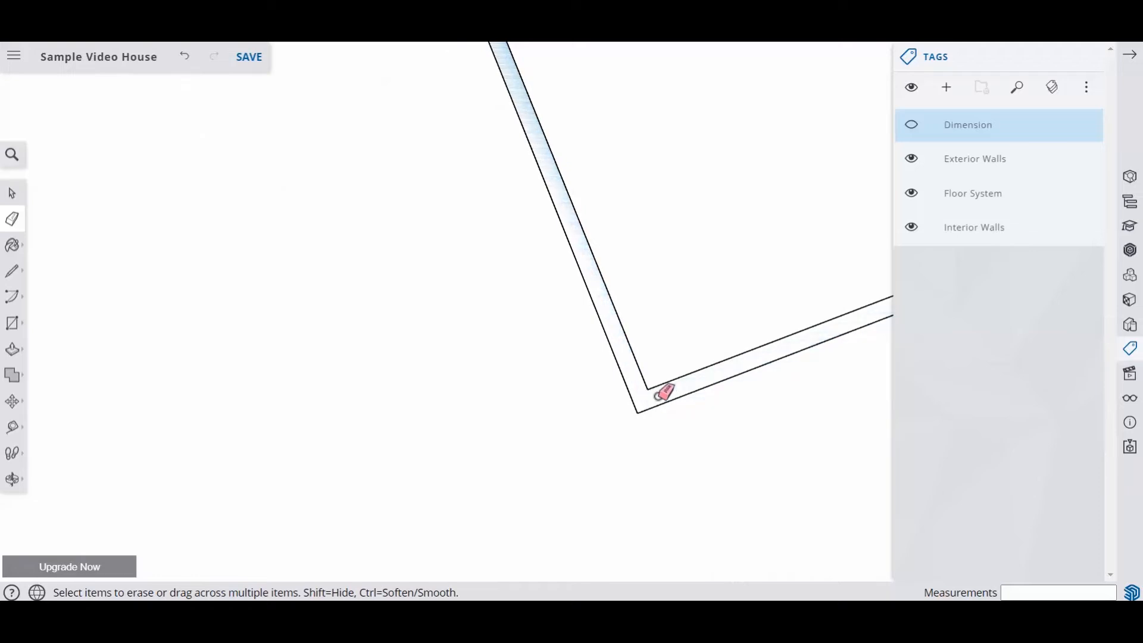
{"action": "scroll", "coordinate": [649, 395], "scroll_direction": "down", "scroll_amount": 3}
{"action": "scroll", "coordinate": [804, 357], "scroll_direction": "up", "scroll_amount": 3}
{"action": "scroll", "coordinate": [816, 344], "scroll_direction": "up", "scroll_amount": 2}
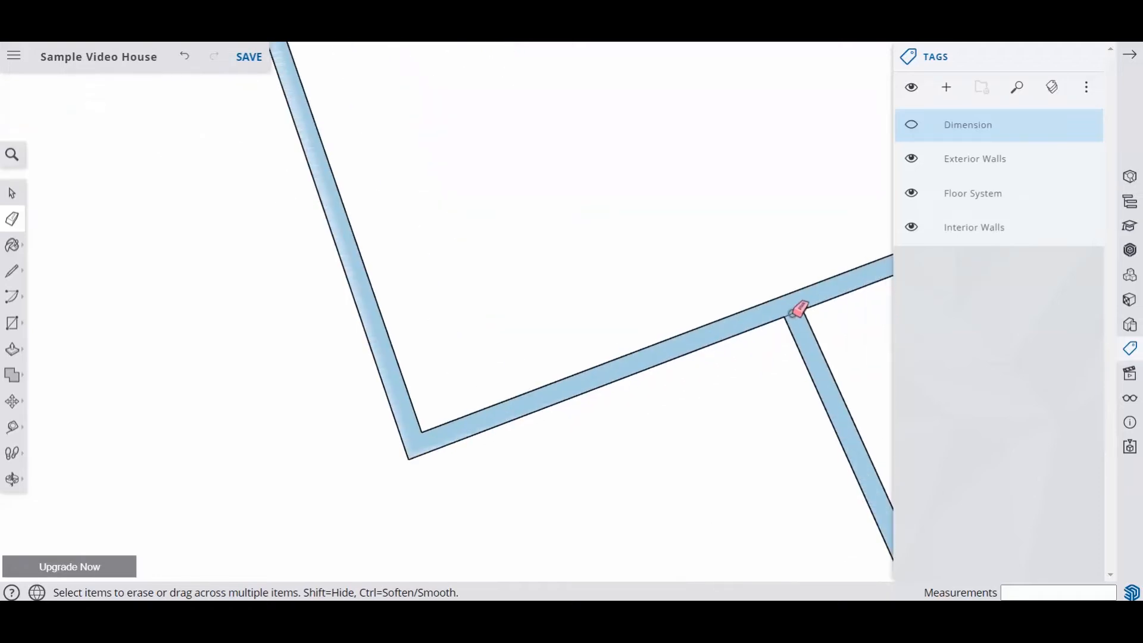
{"action": "scroll", "coordinate": [780, 344], "scroll_direction": "down", "scroll_amount": 3}
{"action": "scroll", "coordinate": [628, 329], "scroll_direction": "down", "scroll_amount": 2}
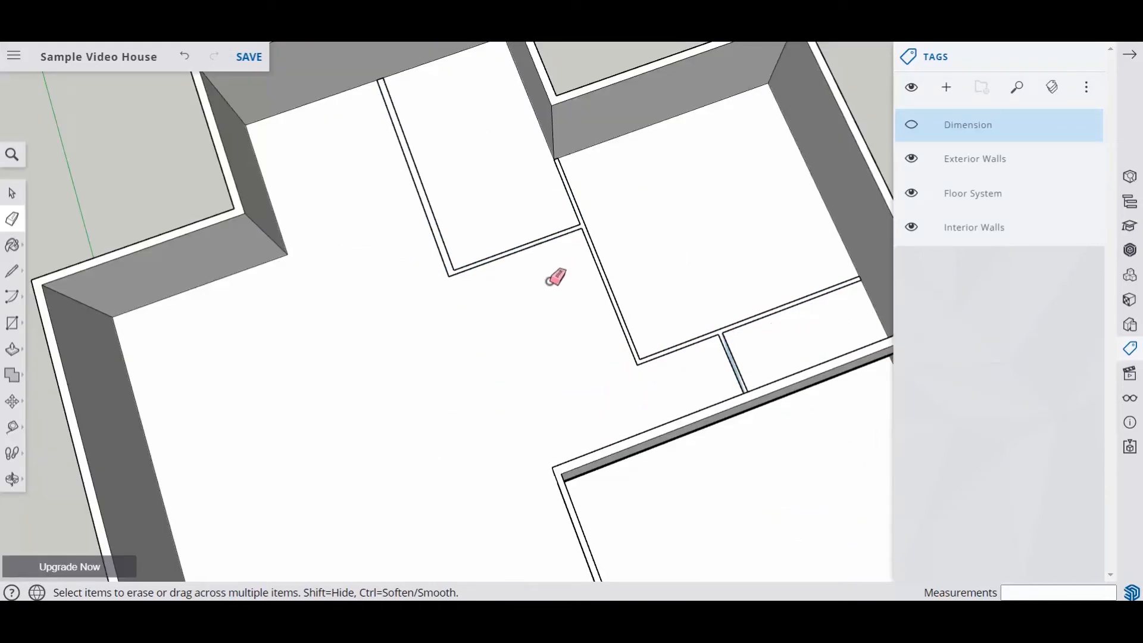
Push/Pull the merged interior wall footprint up 8', level with the top of the exterior walls.
{"action": "left_click", "coordinate": [13, 350]}
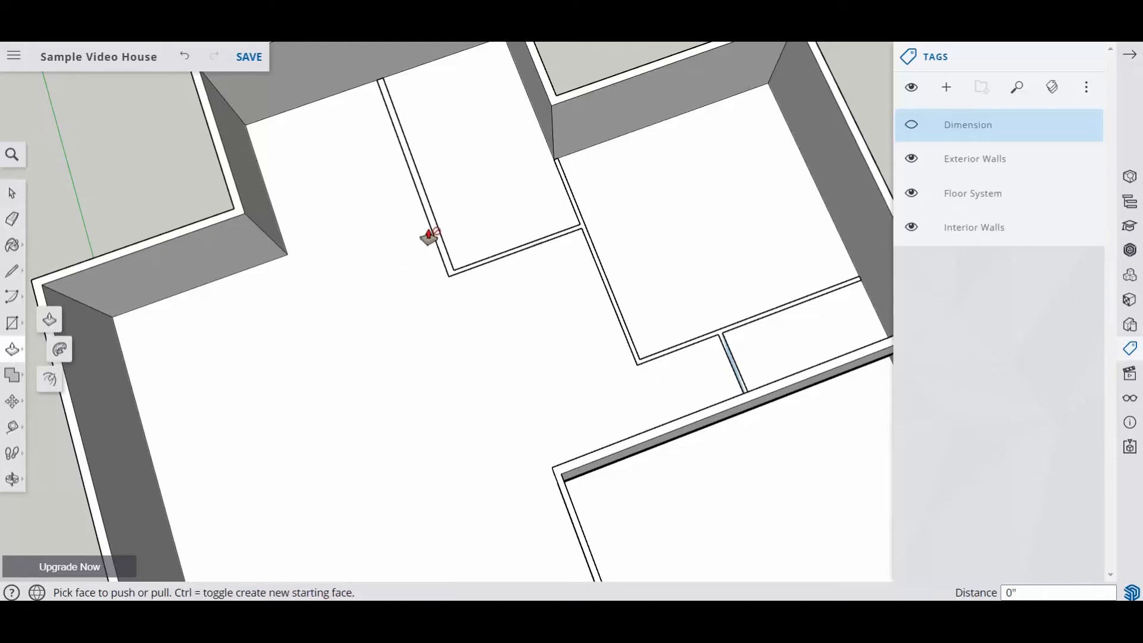
{"action": "left_click", "coordinate": [434, 235]}
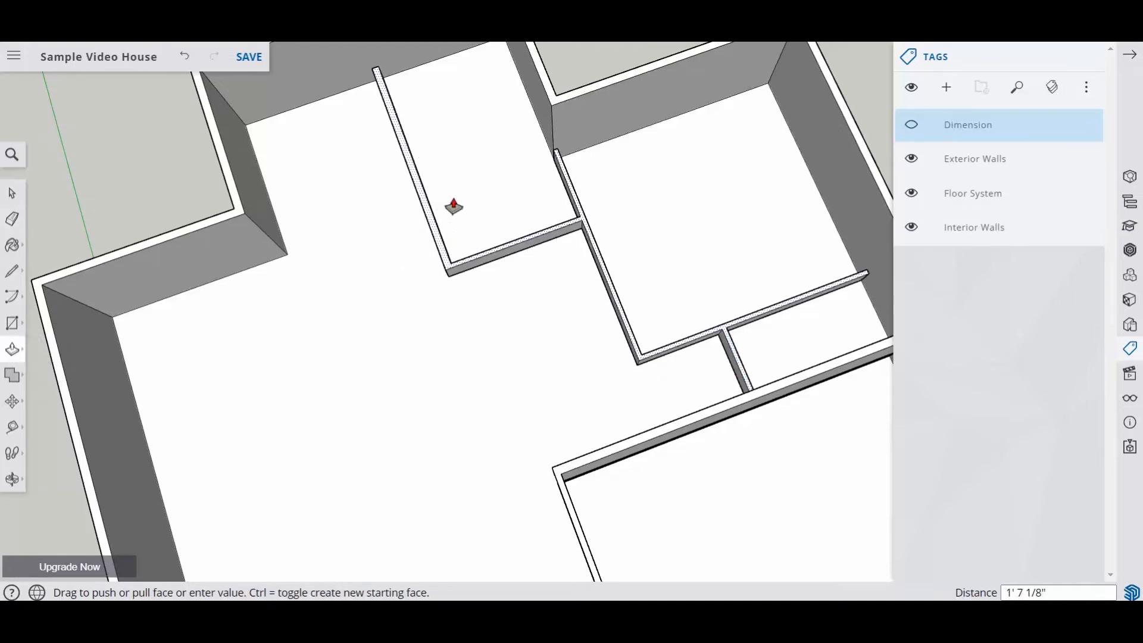
{"action": "left_click", "coordinate": [574, 100]}
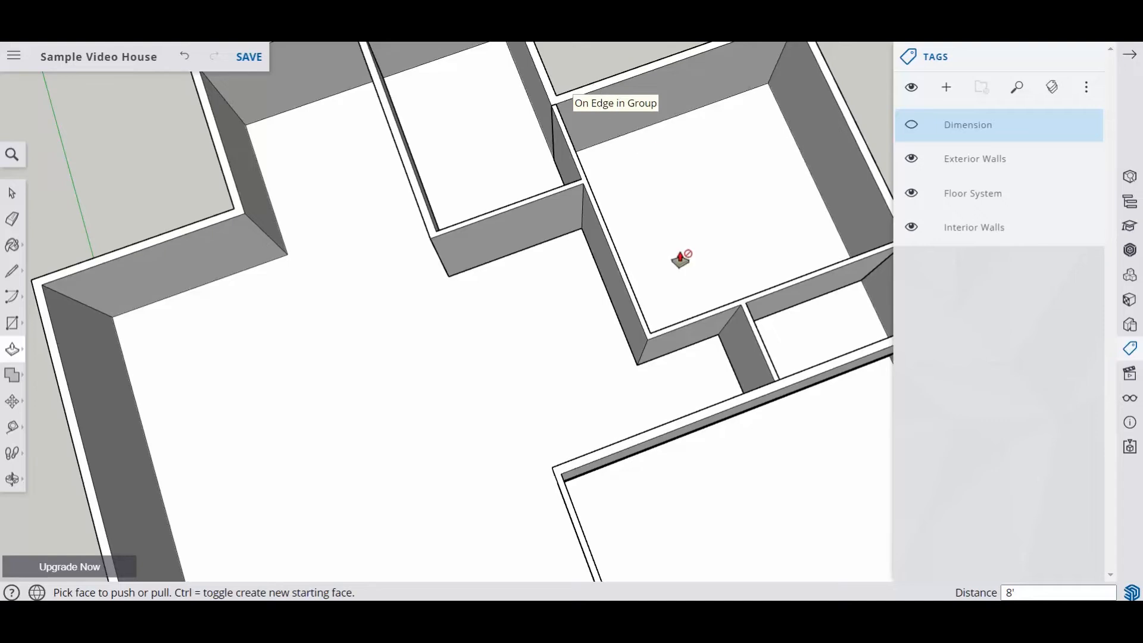
Dimension the inside length of the narrow back room along its long interior wall, placing the dimension on the room's floor.
{"action": "scroll", "coordinate": [684, 285], "scroll_direction": "down", "scroll_amount": 3}
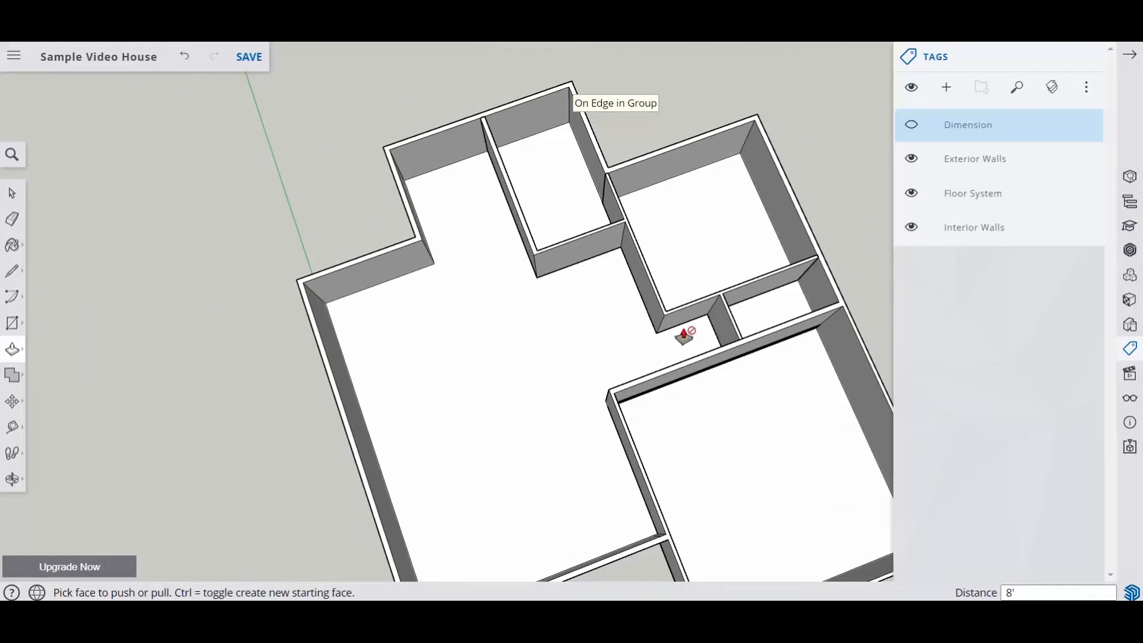
{"action": "middle_click_drag", "start_coordinate": [684, 332], "coordinate": [558, 324]}
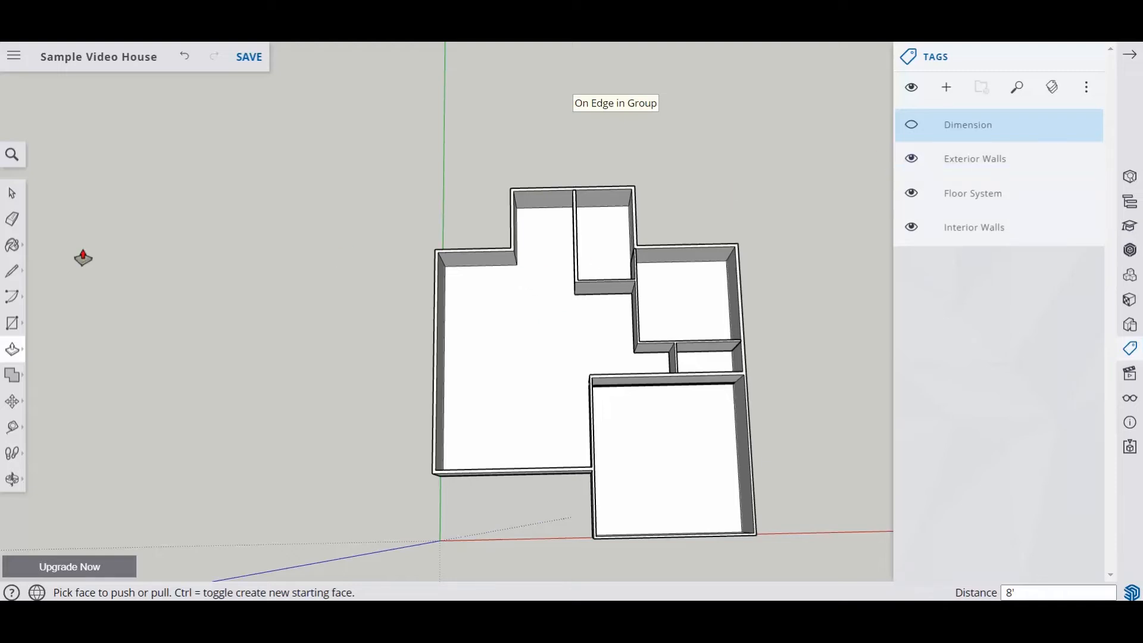
{"action": "left_click", "coordinate": [12, 427]}
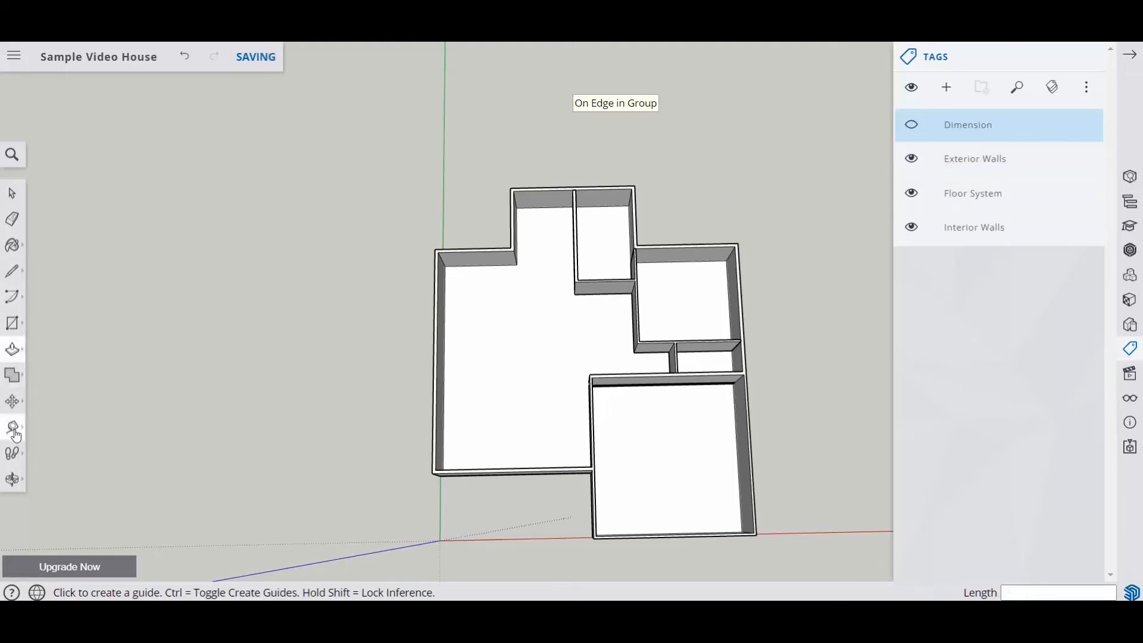
{"action": "left_click", "coordinate": [70, 384]}
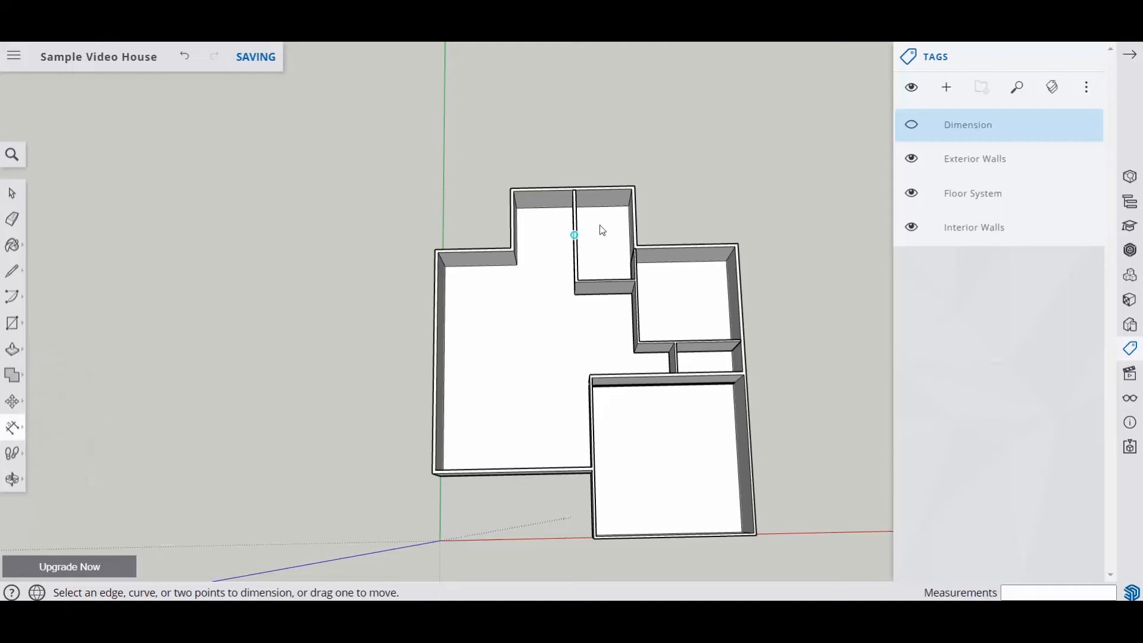
{"action": "scroll", "coordinate": [624, 242], "scroll_direction": "up", "scroll_amount": 4}
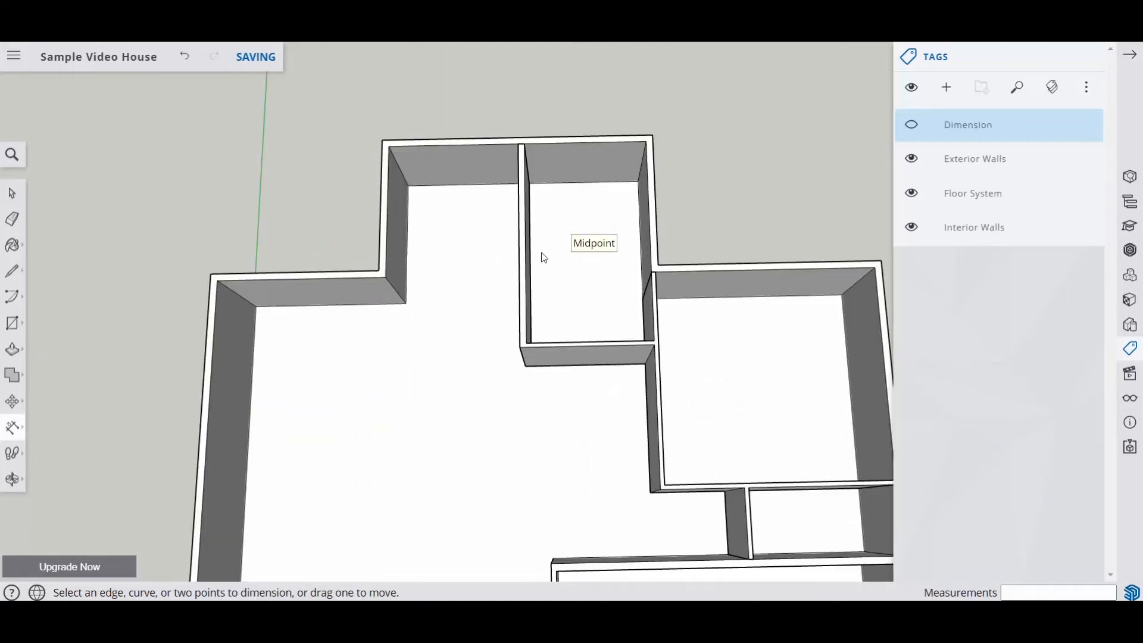
{"action": "left_click", "coordinate": [533, 266]}
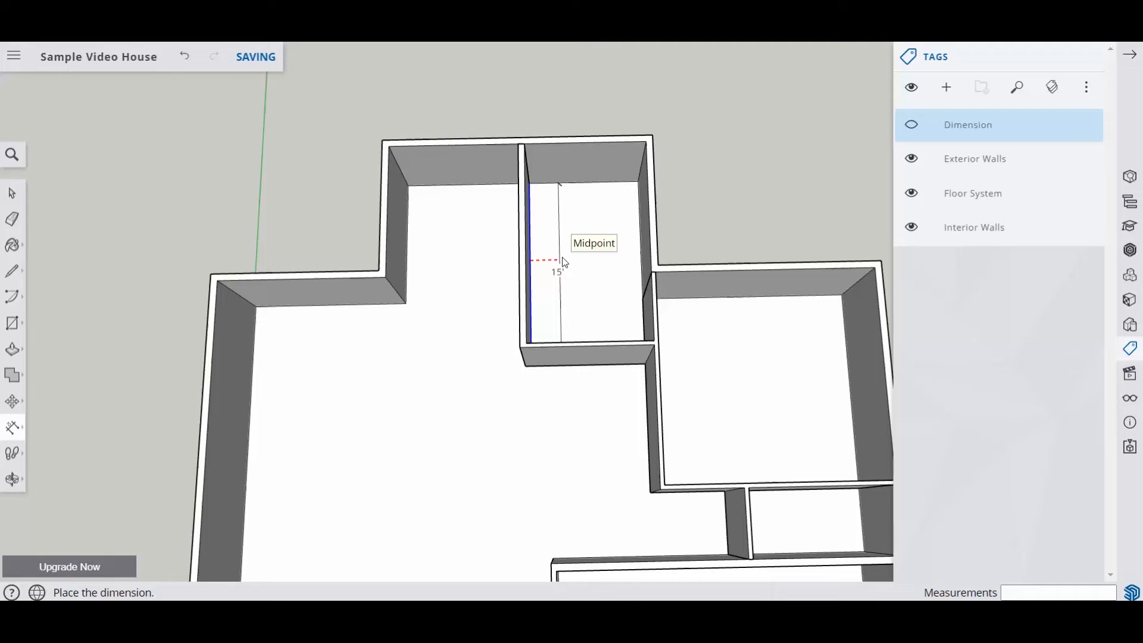
{"action": "left_click", "coordinate": [598, 265]}
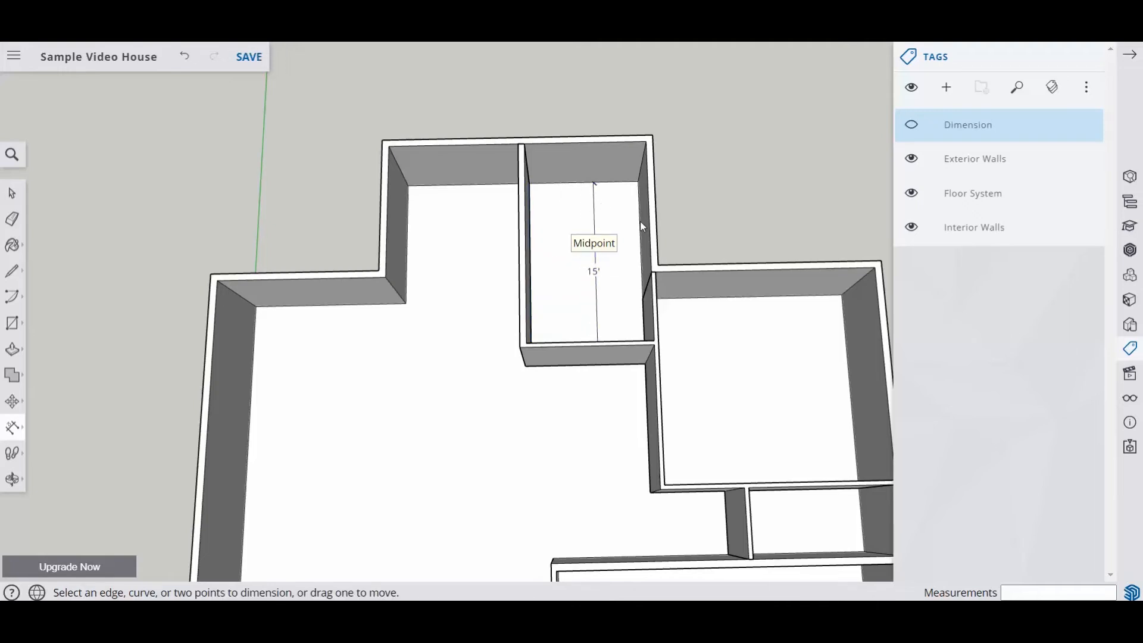
Dimension the inside width of the narrow back room along its short interior wall, placing the dimension on the floor.
{"action": "left_click", "coordinate": [15, 437]}
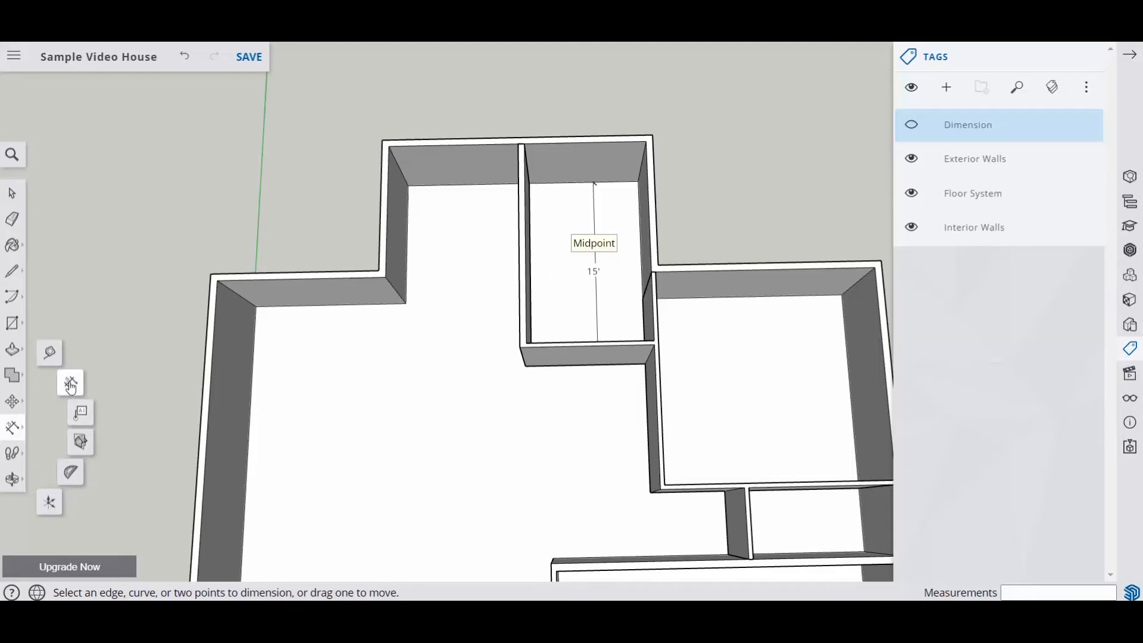
{"action": "middle_click_drag", "start_coordinate": [572, 250], "coordinate": [493, 352]}
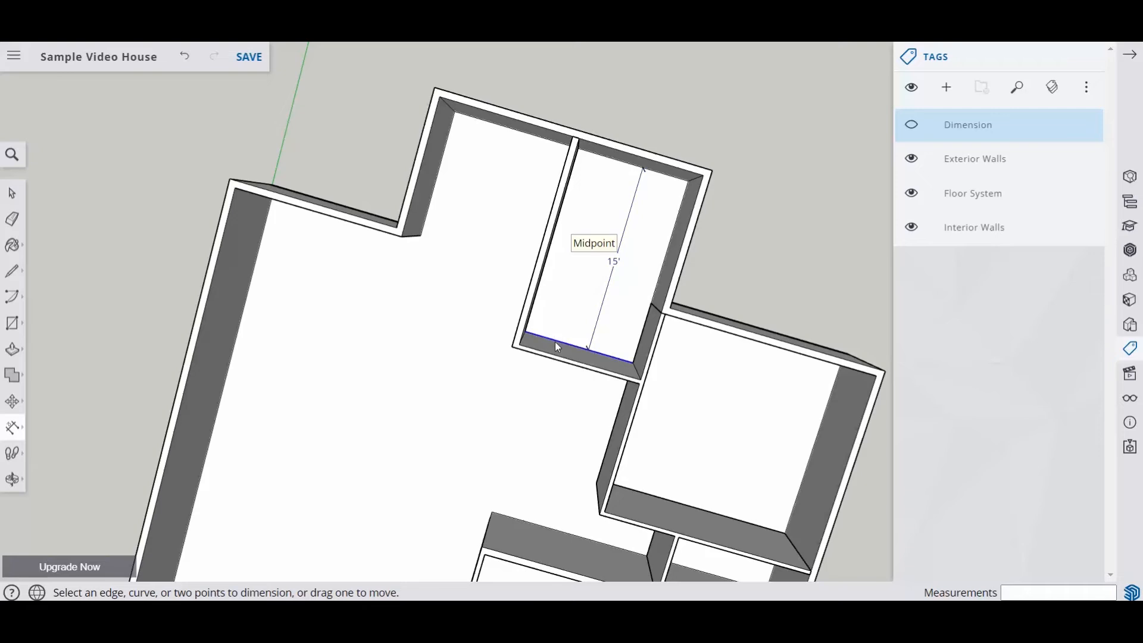
{"action": "left_click", "coordinate": [555, 343]}
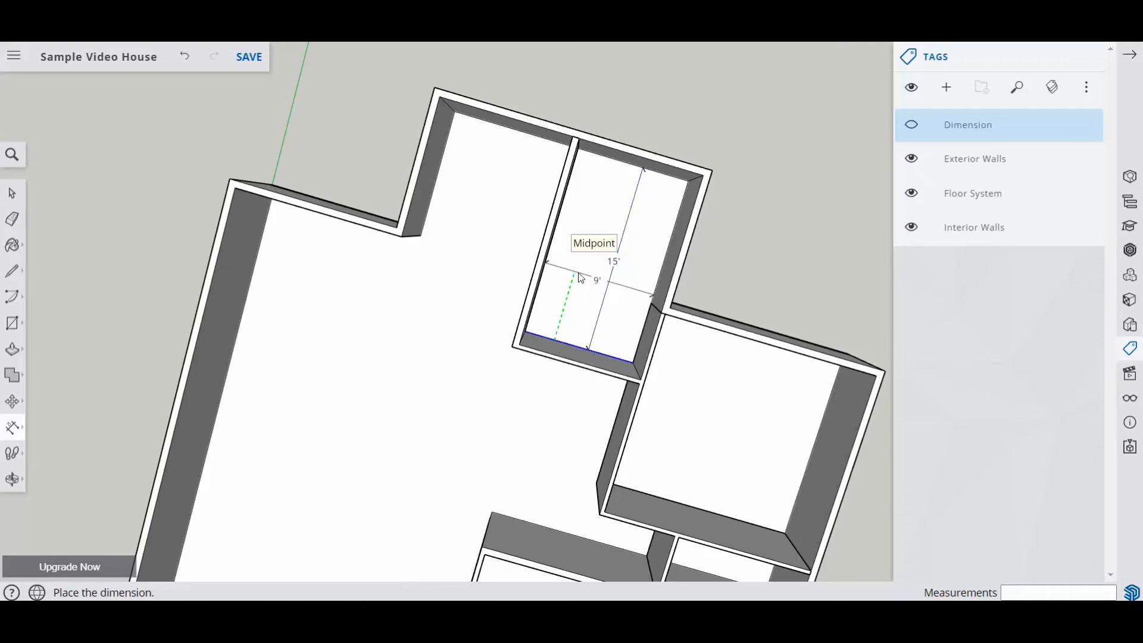
{"action": "left_click", "coordinate": [575, 314]}
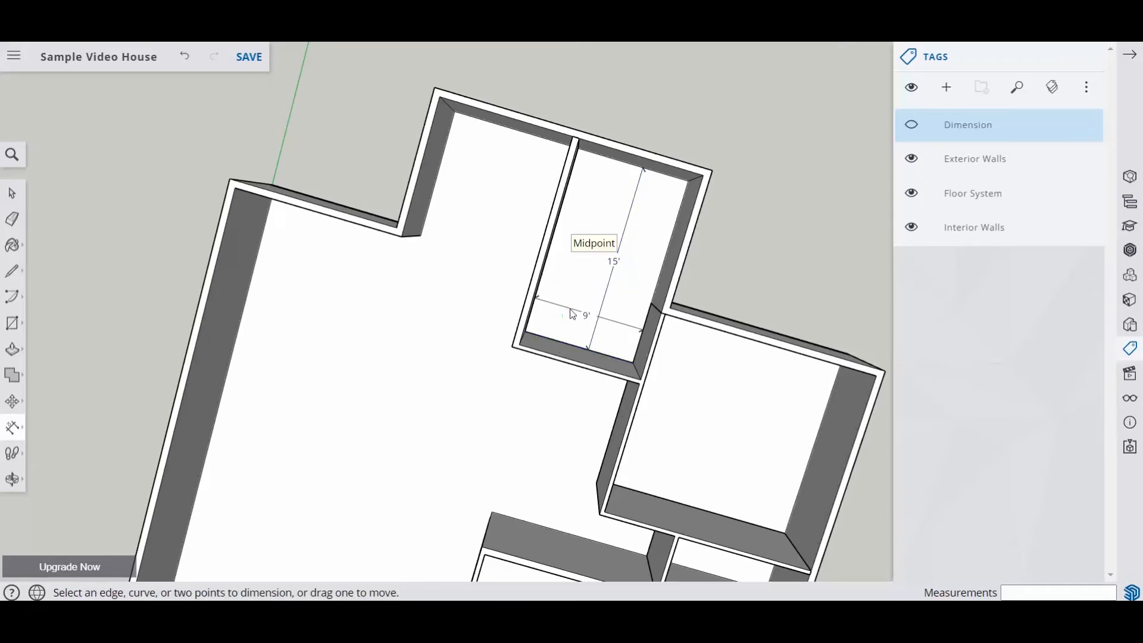
Dimension the inside of the larger side room along its closet partition wall, placing the dimension on the floor near the back wall.
{"action": "scroll", "coordinate": [510, 266], "scroll_direction": "down", "scroll_amount": 1}
{"action": "scroll", "coordinate": [510, 266], "scroll_direction": "down", "scroll_amount": 1}
{"action": "middle_click_drag", "start_coordinate": [765, 412], "coordinate": [658, 404]}
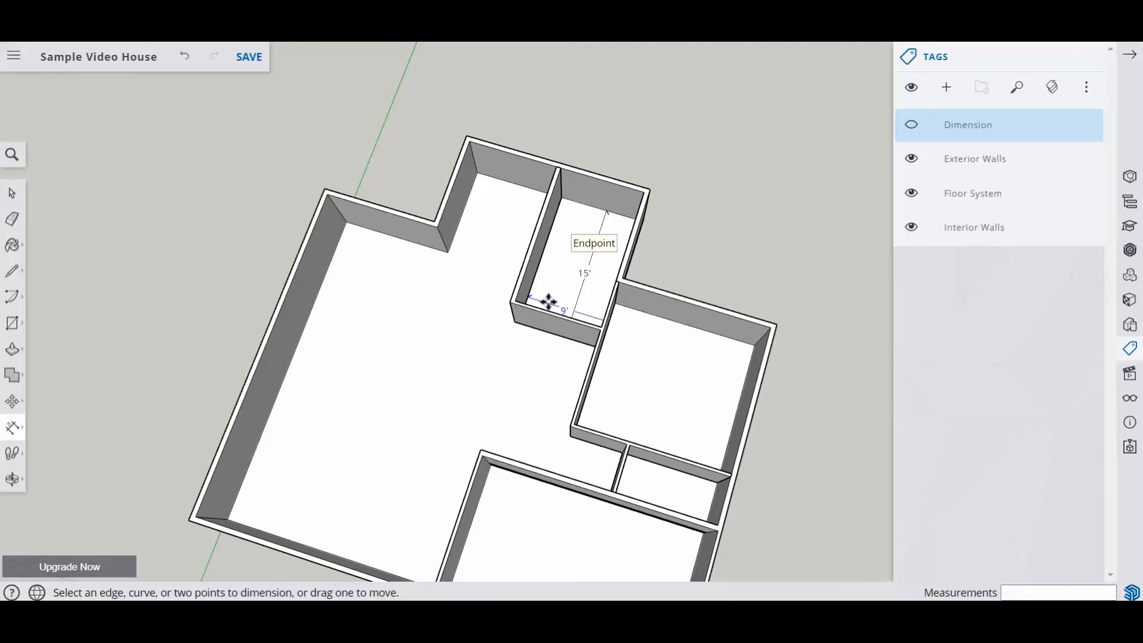
{"action": "middle_click_drag", "start_coordinate": [617, 398], "coordinate": [595, 447]}
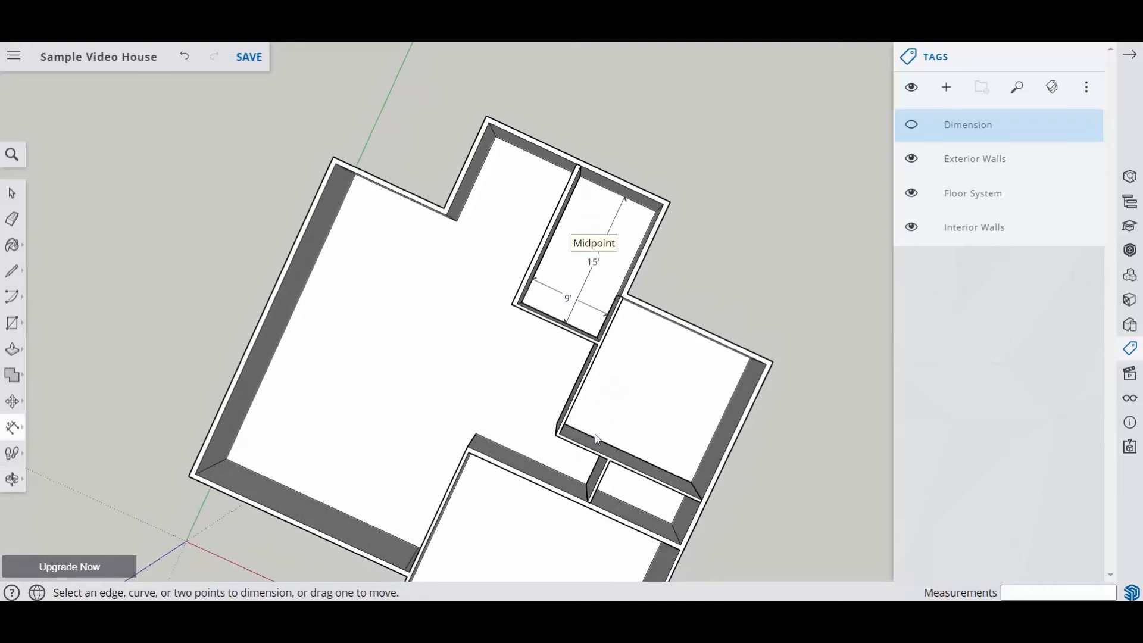
{"action": "left_click", "coordinate": [596, 440]}
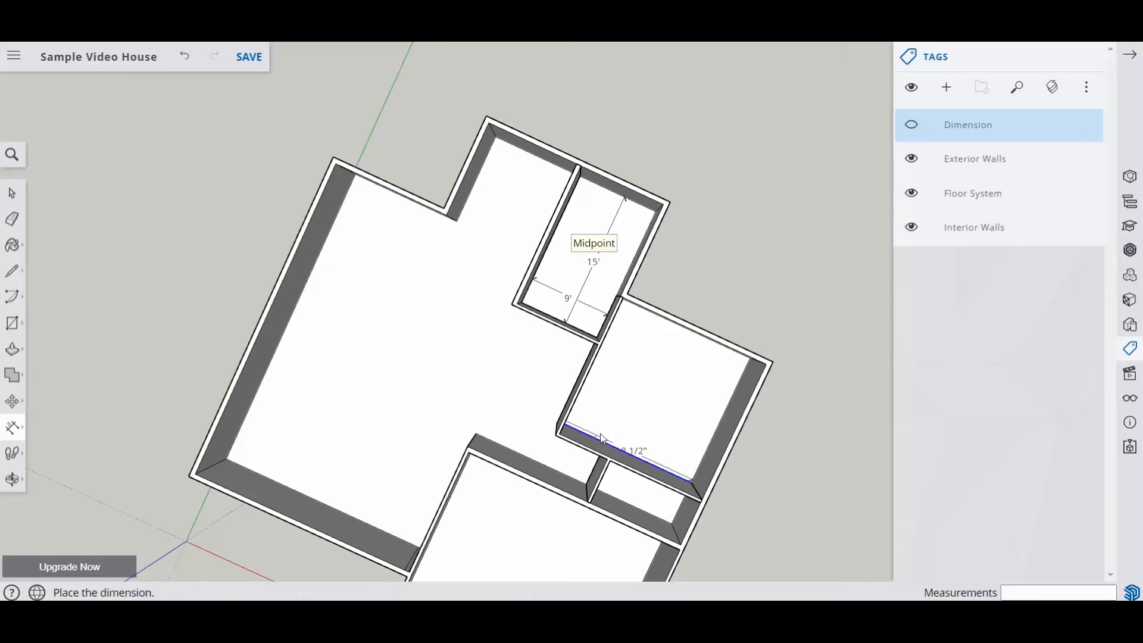
{"action": "left_click", "coordinate": [636, 335]}
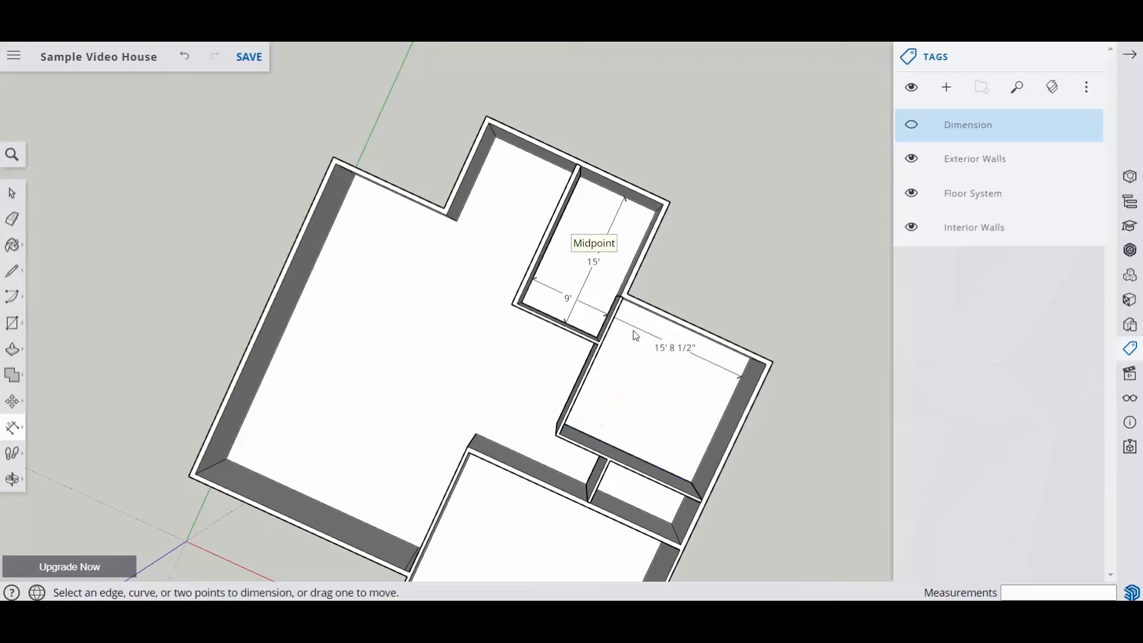
Dimension the larger side room's inside depth along its long interior wall, placing the dimension on the room's floor.
{"action": "middle_click_drag", "start_coordinate": [633, 386], "coordinate": [594, 391]}
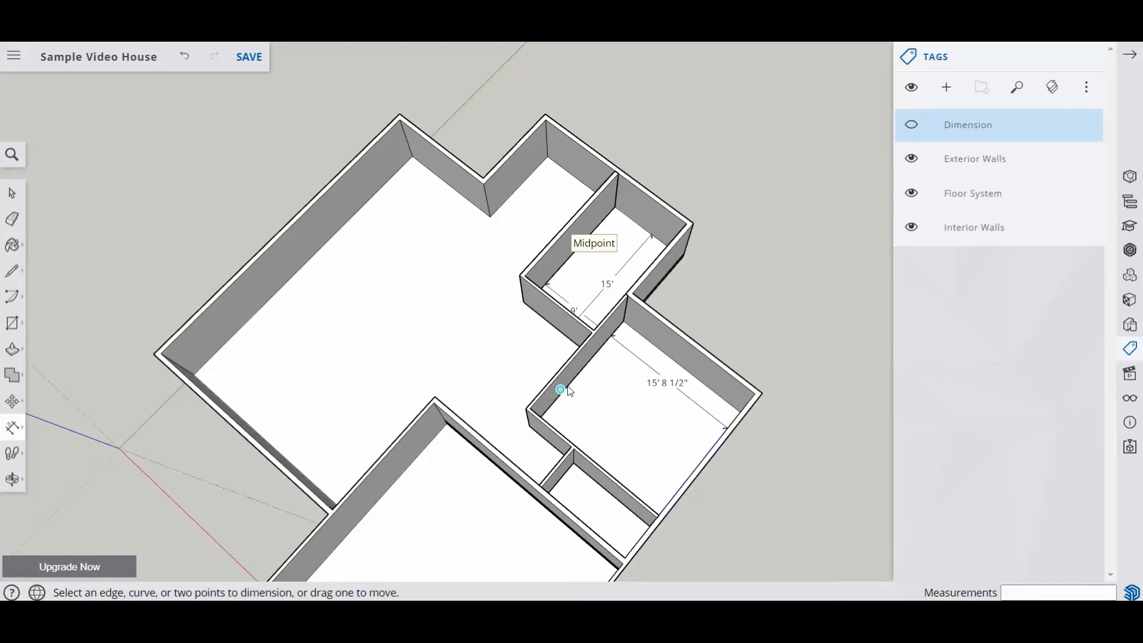
{"action": "scroll", "coordinate": [571, 392], "scroll_direction": "up", "scroll_amount": 4}
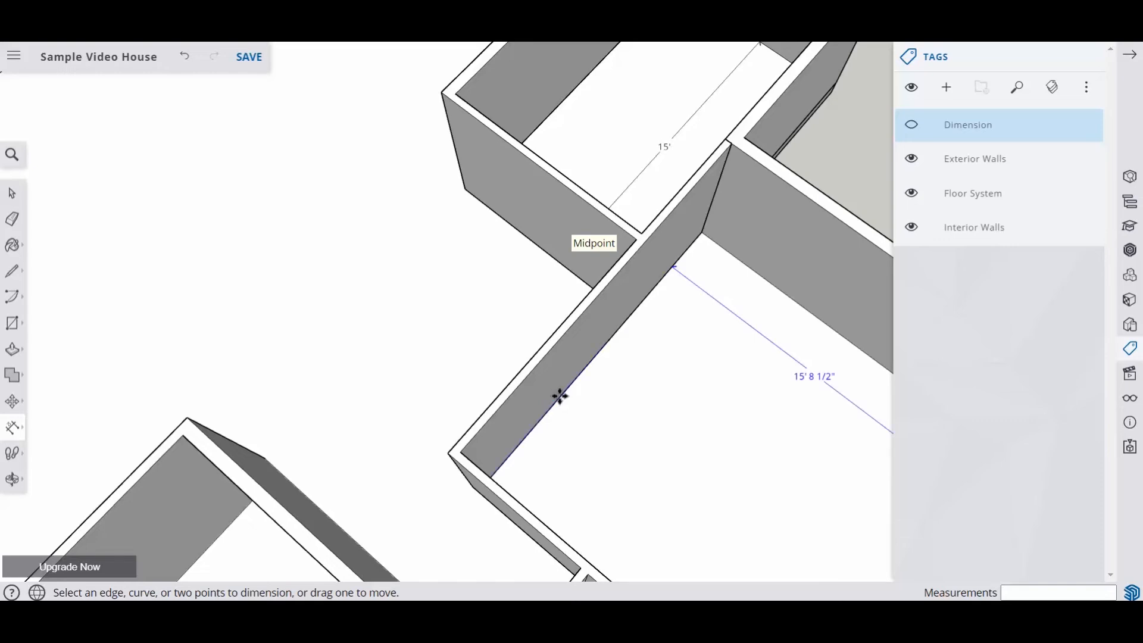
{"action": "left_click", "coordinate": [562, 403]}
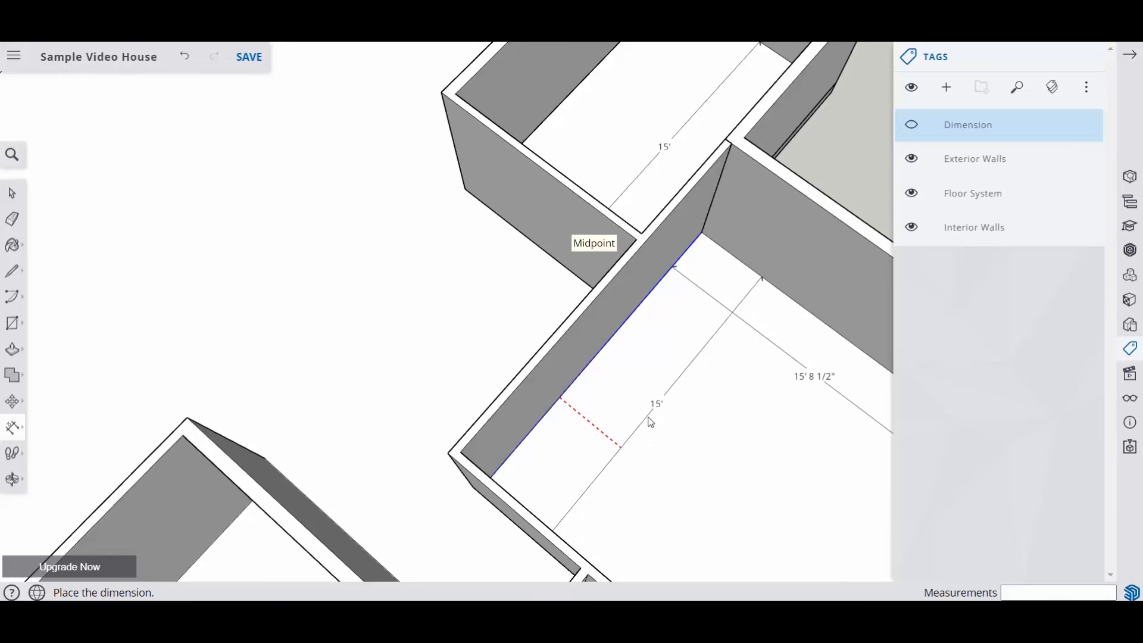
{"action": "left_click", "coordinate": [651, 423]}
Dimension the inside length of the small closet space between the side room and the garage, placing it on the closet floor.
{"action": "scroll", "coordinate": [685, 405], "scroll_direction": "down", "scroll_amount": 5}
{"action": "scroll", "coordinate": [640, 467], "scroll_direction": "up", "scroll_amount": 5}
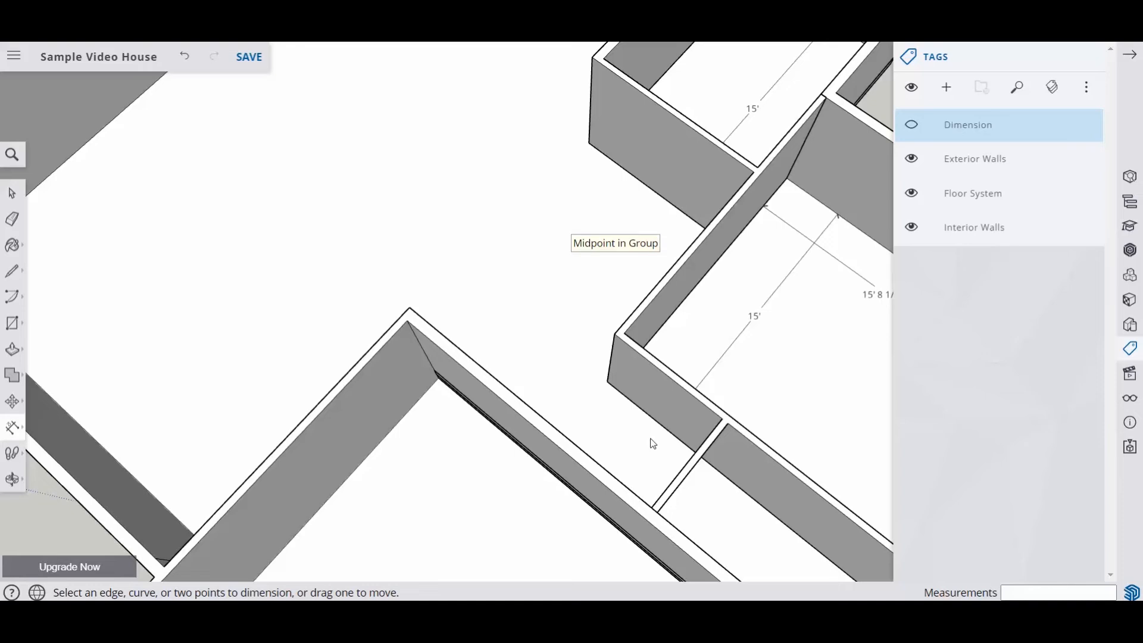
{"action": "scroll", "coordinate": [658, 446], "scroll_direction": "down", "scroll_amount": 5}
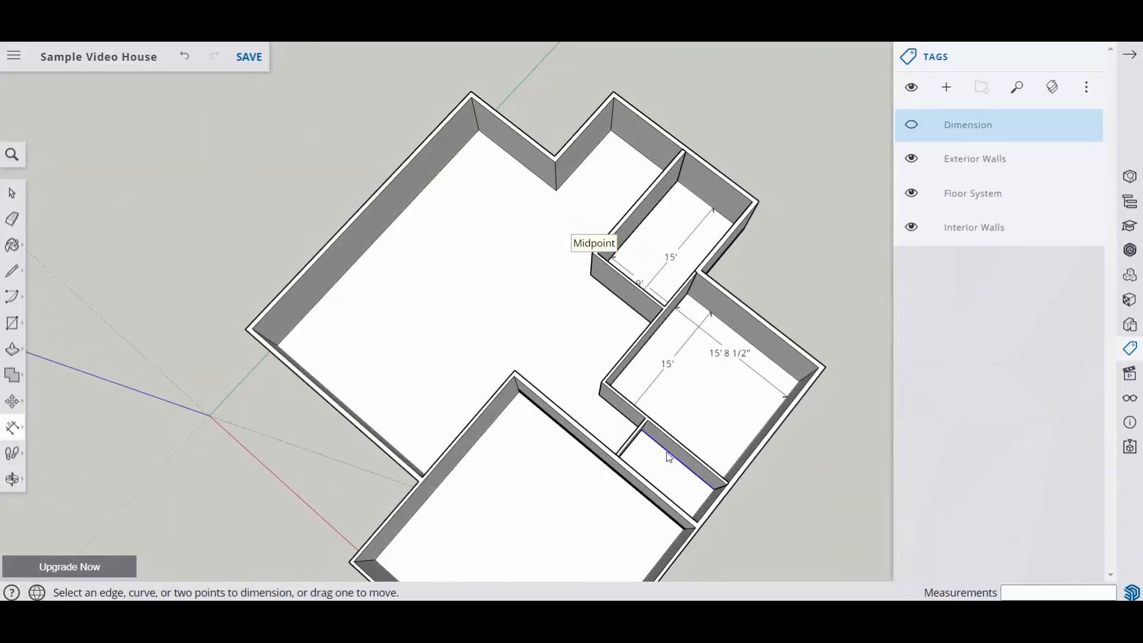
{"action": "left_click", "coordinate": [669, 457]}
{"action": "left_click", "coordinate": [660, 460]}
Dimension the small closet's inside width along its short end wall, placing the dimension on the hallway floor outside.
{"action": "middle_click_drag", "start_coordinate": [659, 460], "coordinate": [574, 463]}
{"action": "scroll", "coordinate": [574, 463], "scroll_direction": "up", "scroll_amount": 5}
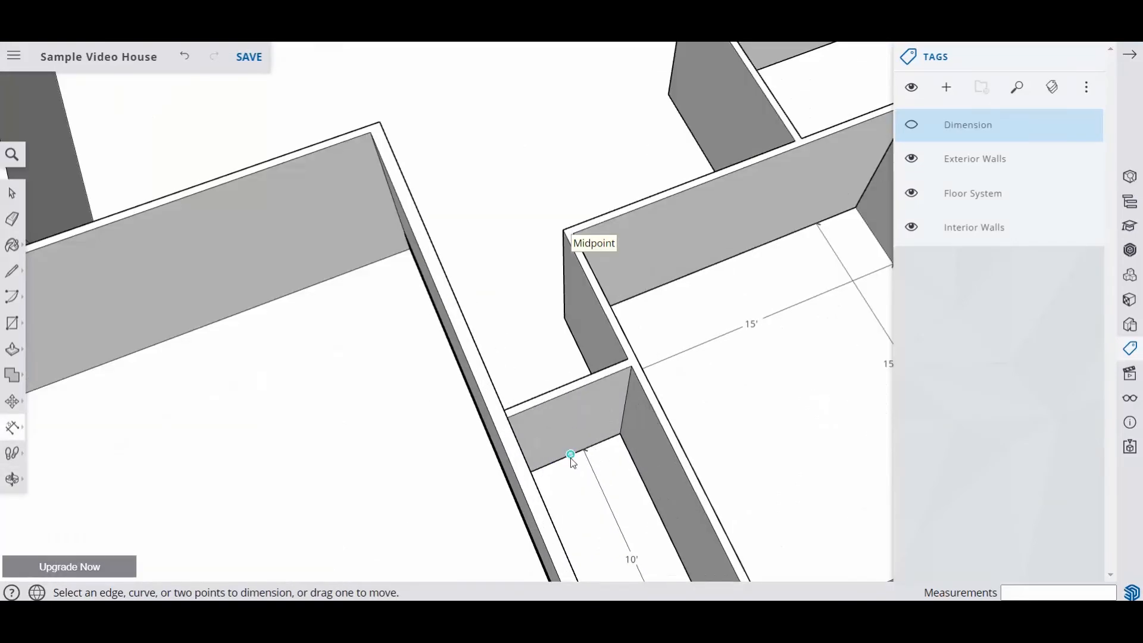
{"action": "left_click", "coordinate": [562, 465]}
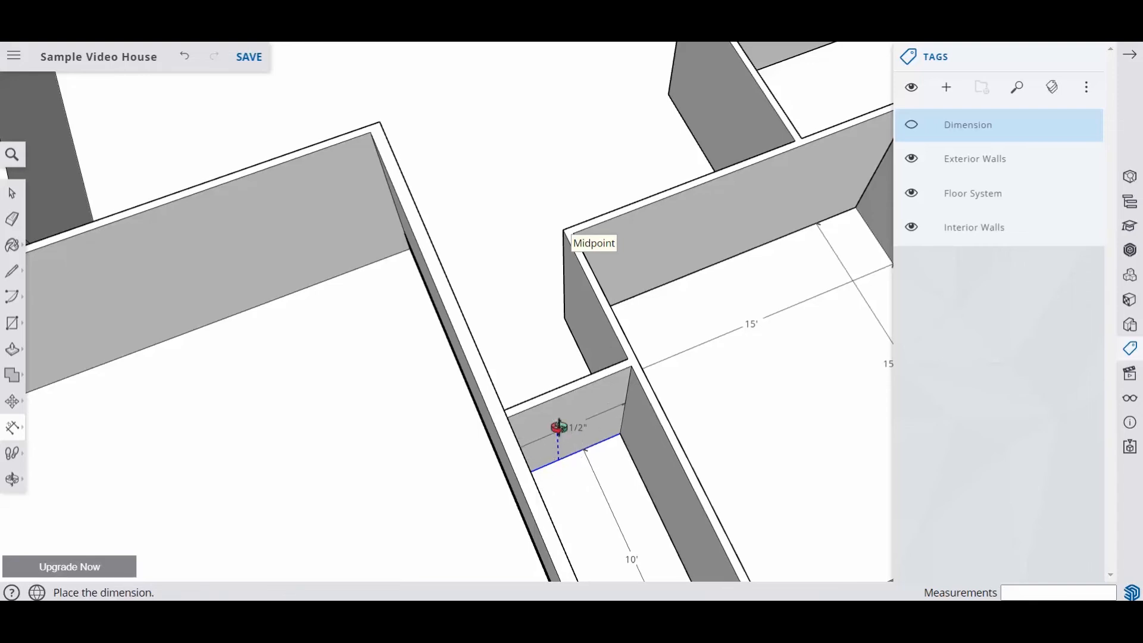
{"action": "middle_click_drag", "start_coordinate": [558, 426], "coordinate": [589, 480]}
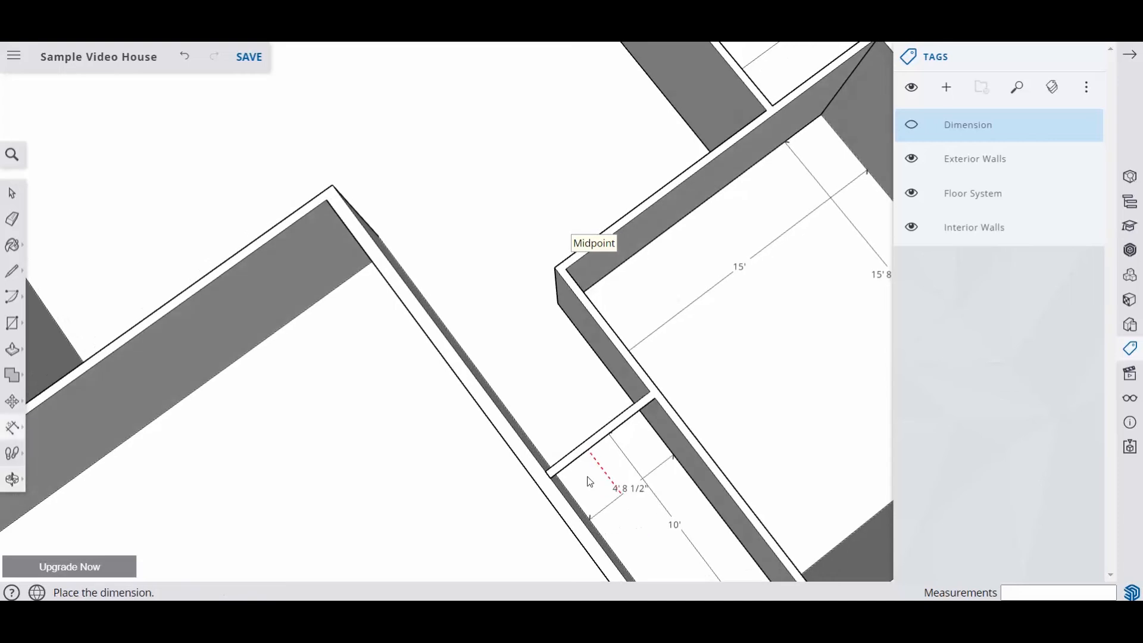
{"action": "left_click", "coordinate": [558, 410]}
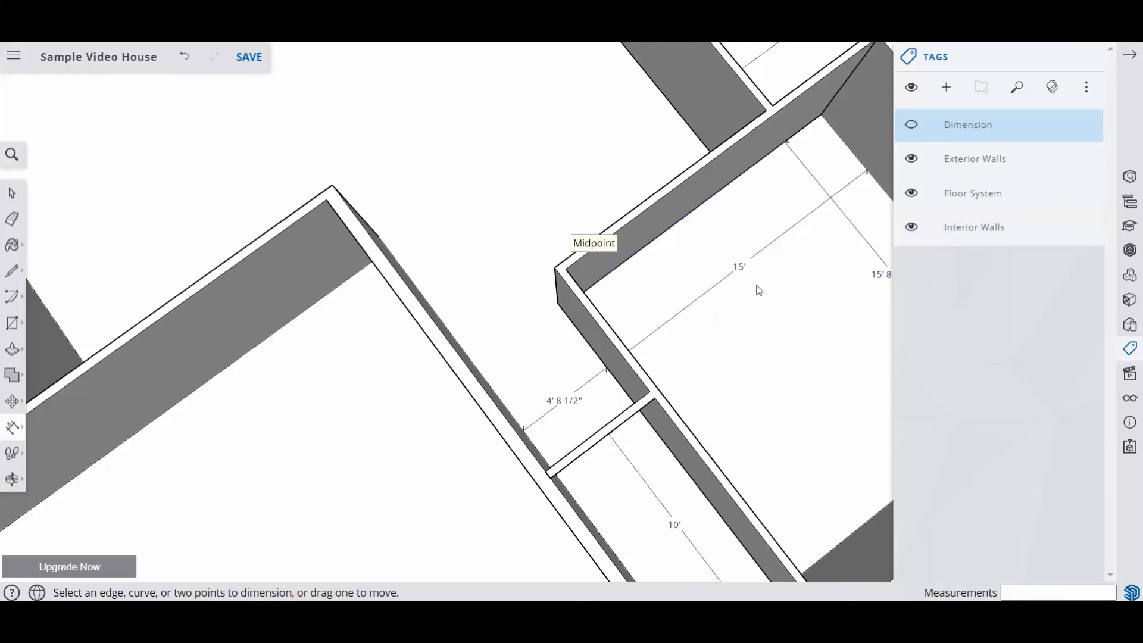
Examine the whole house from several angles to review the newly dimensioned rooms.
{"action": "scroll", "coordinate": [709, 291], "scroll_direction": "down", "scroll_amount": 4}
{"action": "middle_click_drag", "start_coordinate": [757, 214], "coordinate": [480, 342]}
{"action": "middle_click_drag", "start_coordinate": [637, 358], "coordinate": [488, 348]}
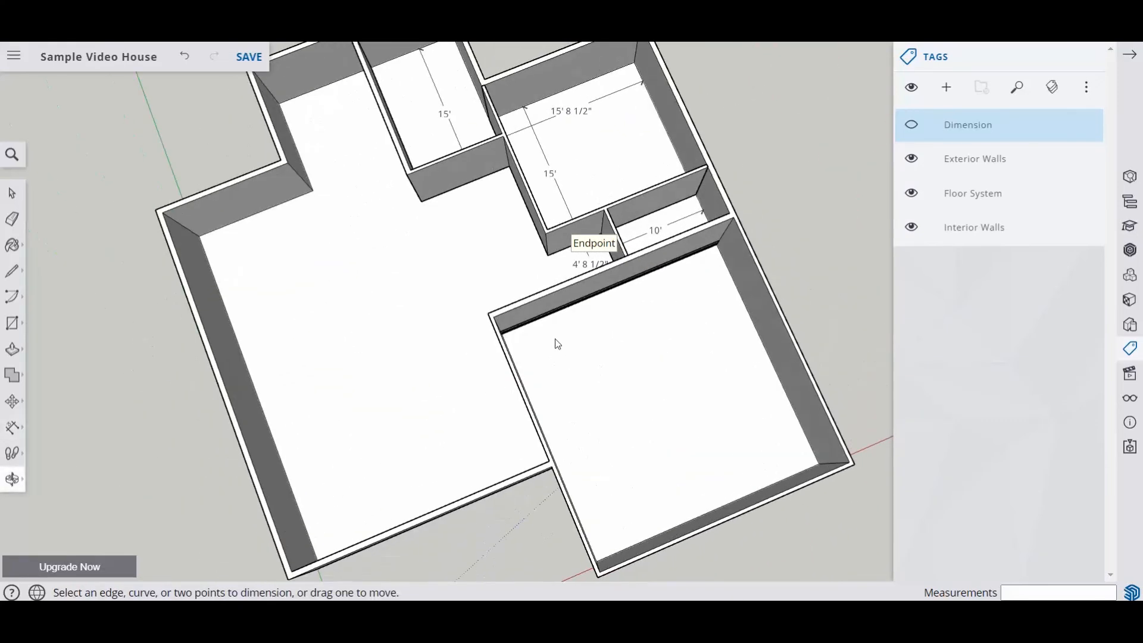
{"action": "middle_click_drag", "start_coordinate": [556, 342], "coordinate": [311, 383]}
{"action": "scroll", "coordinate": [528, 363], "scroll_direction": "up", "scroll_amount": 3}
{"action": "scroll", "coordinate": [529, 363], "scroll_direction": "down", "scroll_amount": 3}
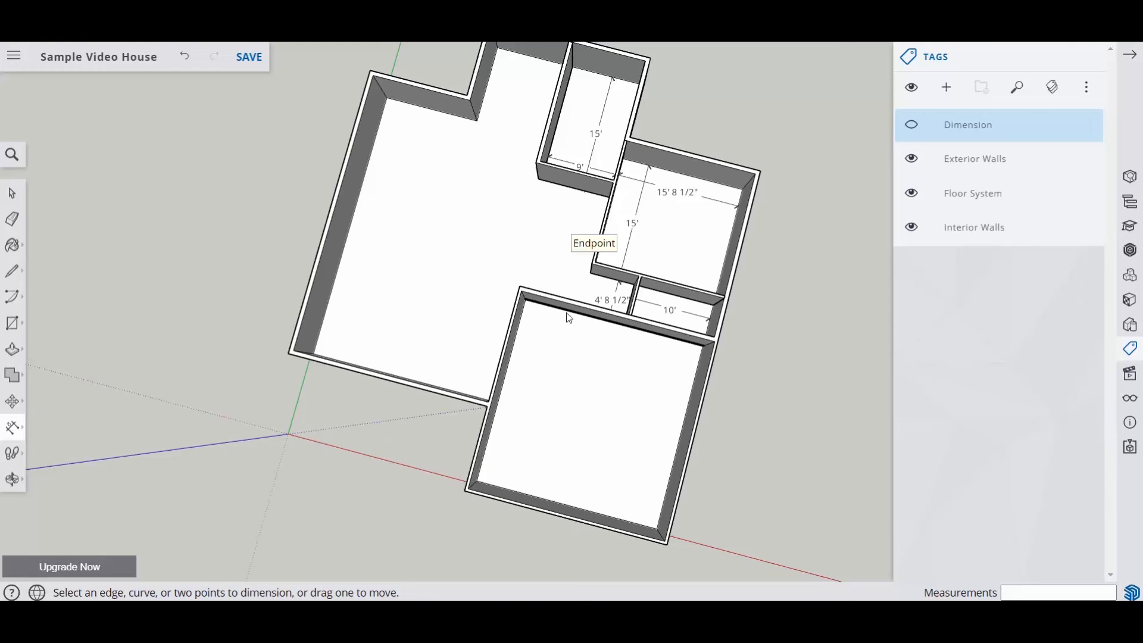
{"action": "scroll", "coordinate": [569, 319], "scroll_direction": "down", "scroll_amount": 2}
{"action": "middle_click_drag", "start_coordinate": [569, 318], "coordinate": [603, 253]}
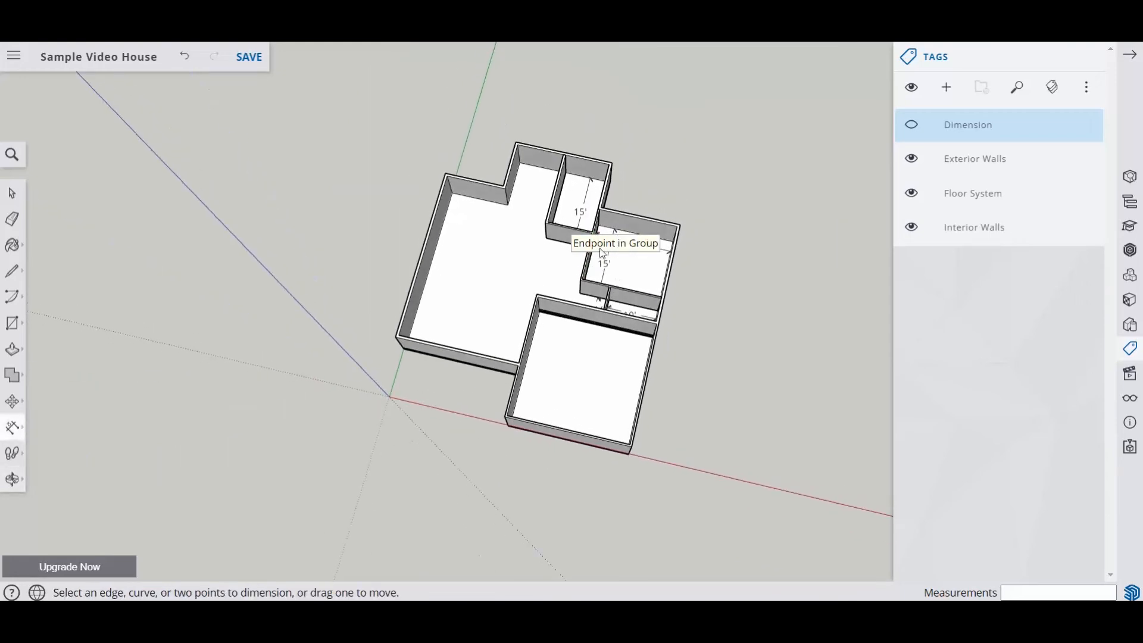
Hide the Floor System and Exterior Walls tags so only the interior walls and their dimensions are shown.
{"action": "left_click", "coordinate": [604, 253]}
{"action": "left_click", "coordinate": [912, 194]}
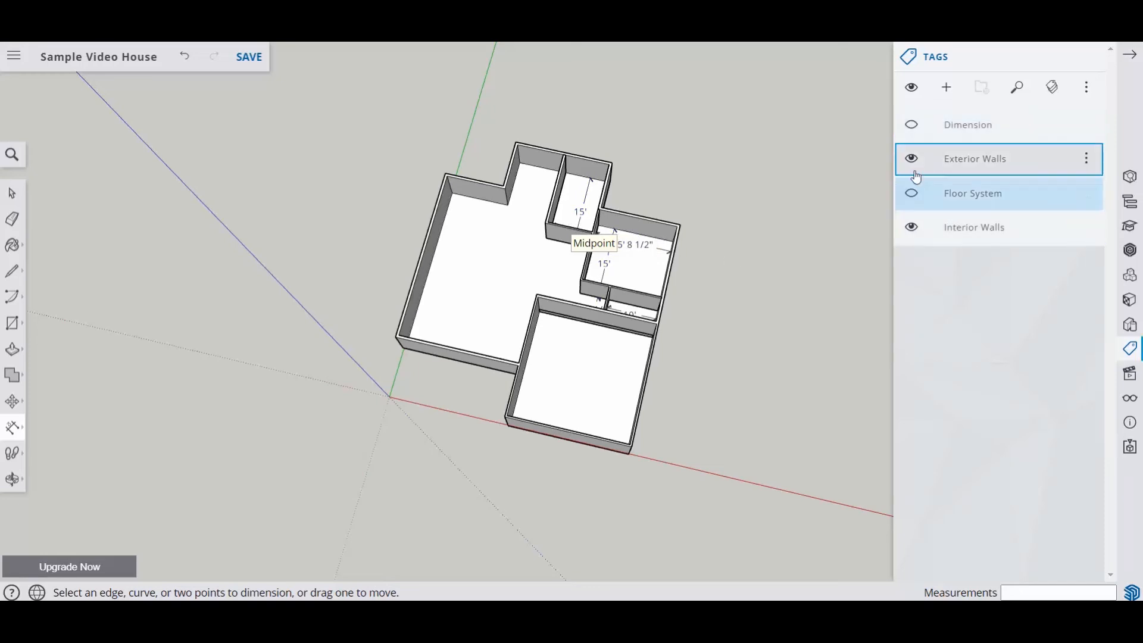
{"action": "left_click", "coordinate": [913, 159]}
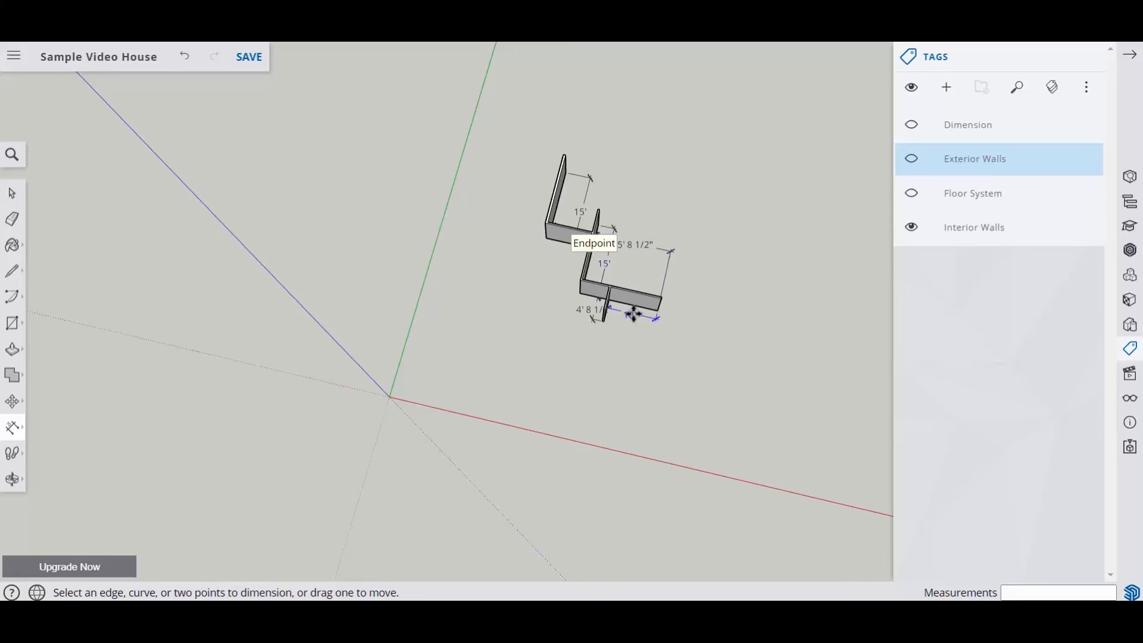
Select all six interior room dimensions and assign them to the Dimension tag.
{"action": "key", "text": "space"}
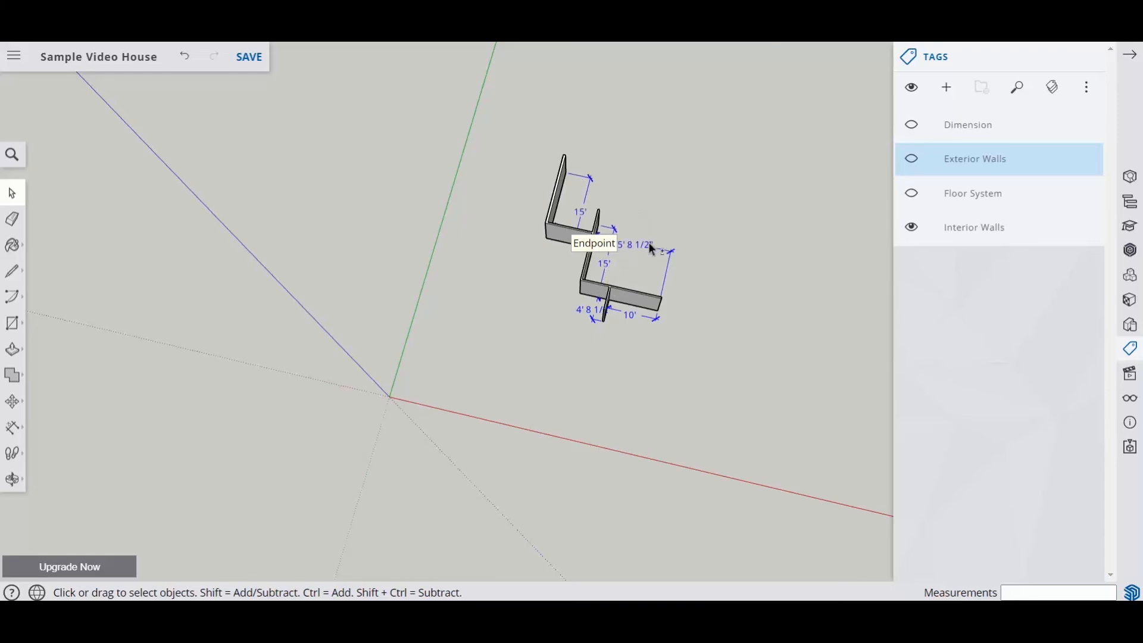
{"action": "middle_click_drag", "start_coordinate": [676, 341], "coordinate": [599, 332]}
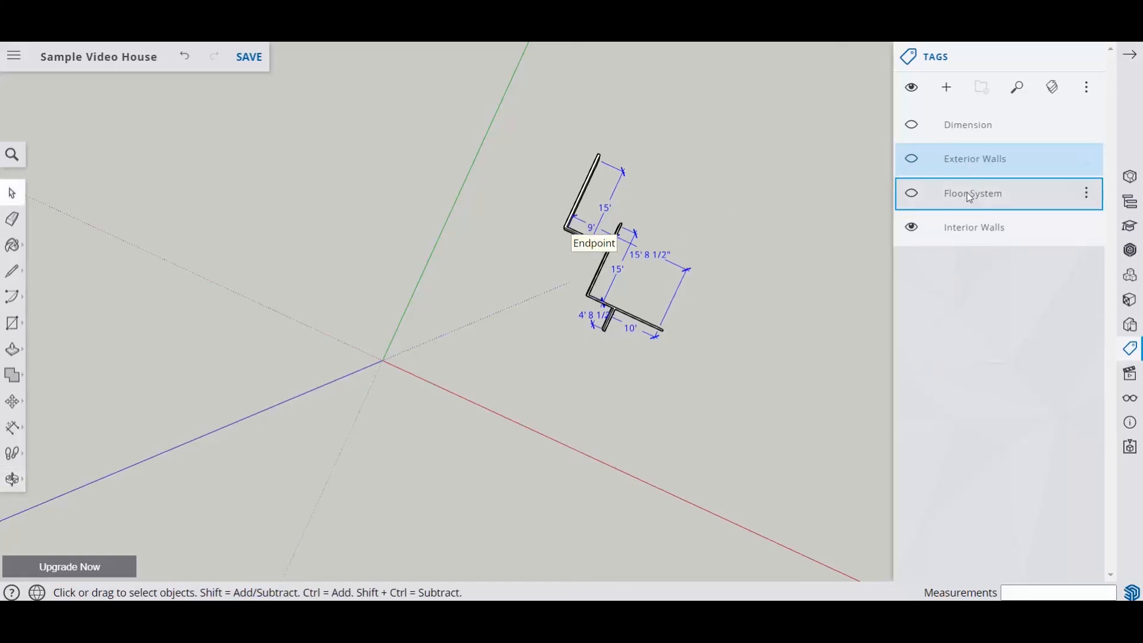
{"action": "left_click", "coordinate": [1087, 128]}
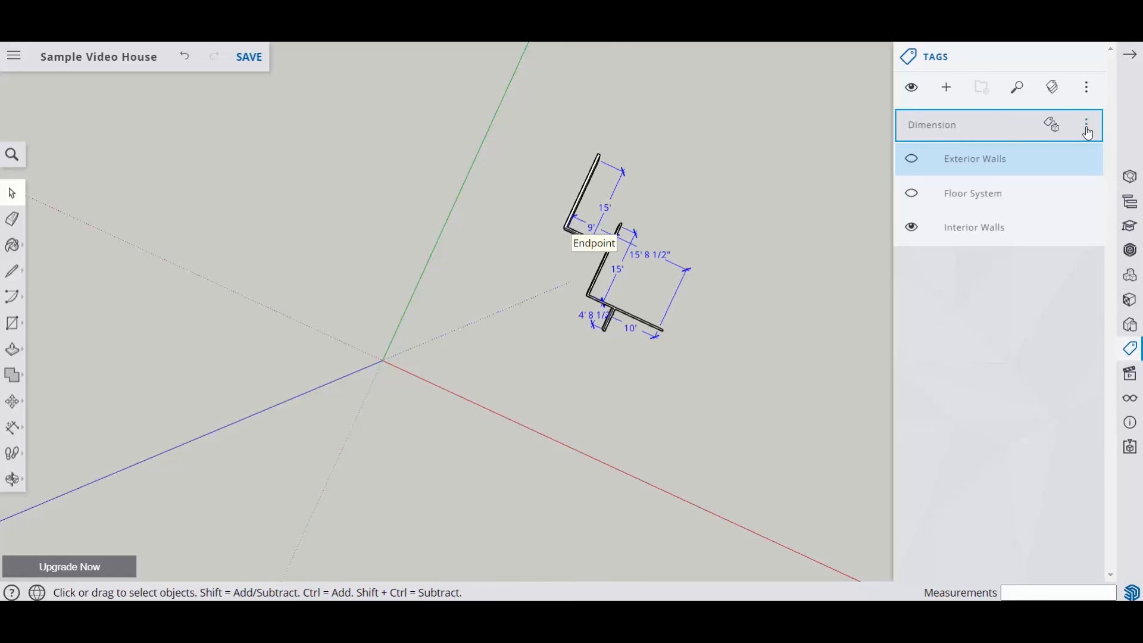
{"action": "left_click", "coordinate": [994, 126]}
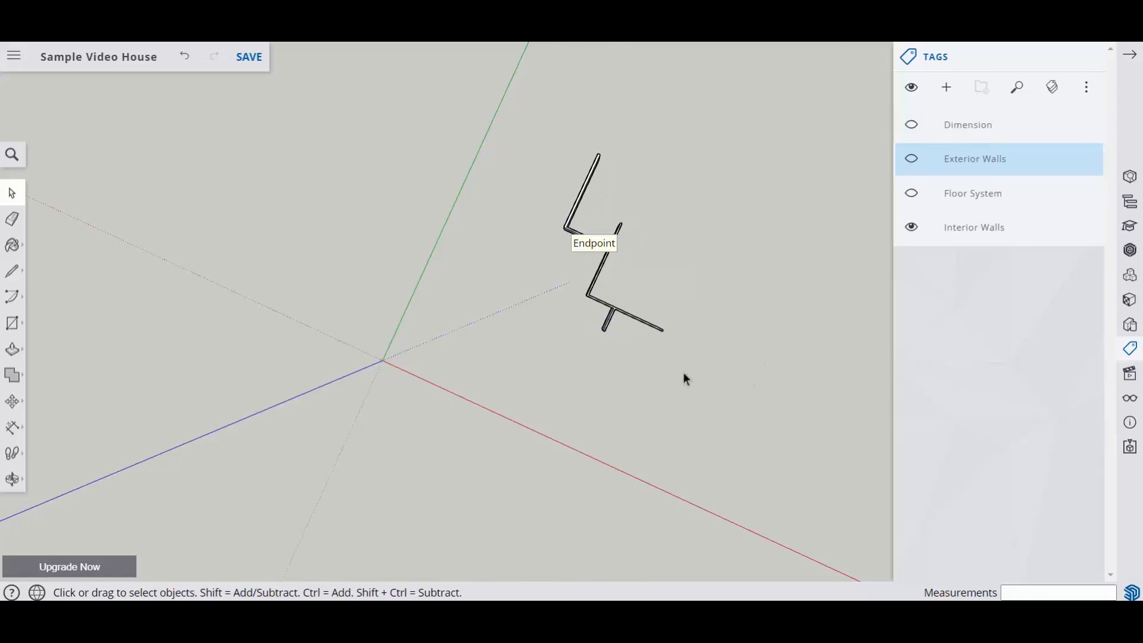
Make all the interior walls into one group and assign it to the Interior Walls tag.
{"action": "middle_click_drag", "start_coordinate": [639, 386], "coordinate": [737, 200]}
{"action": "left_click_drag", "start_coordinate": [431, 407], "coordinate": [542, 360]}
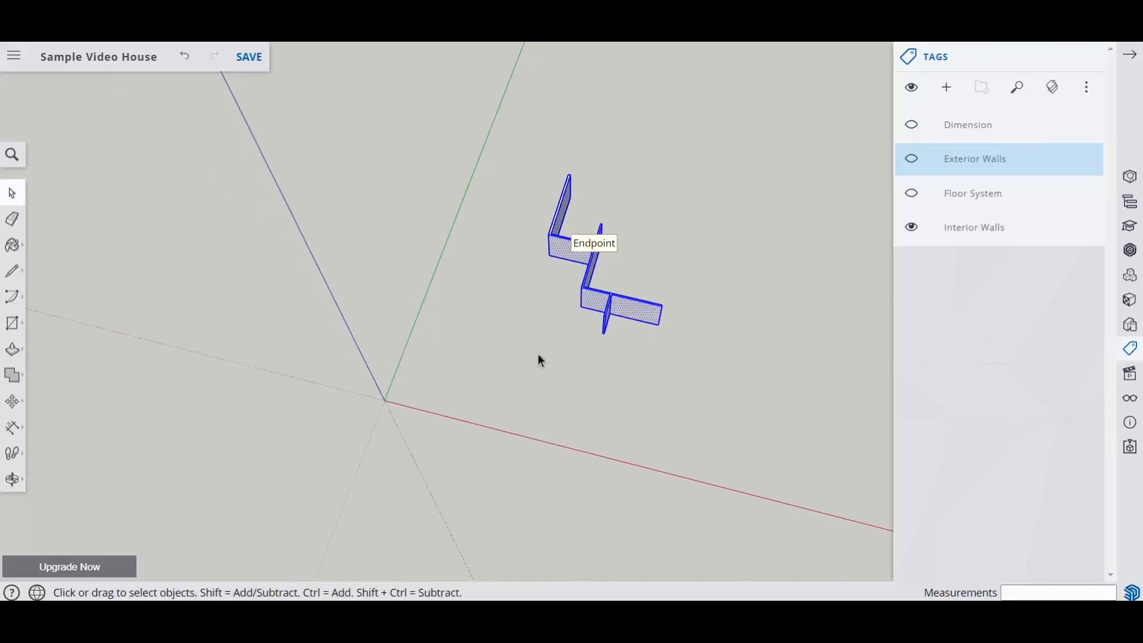
{"action": "right_click", "coordinate": [567, 255]}
{"action": "left_click", "coordinate": [600, 428]}
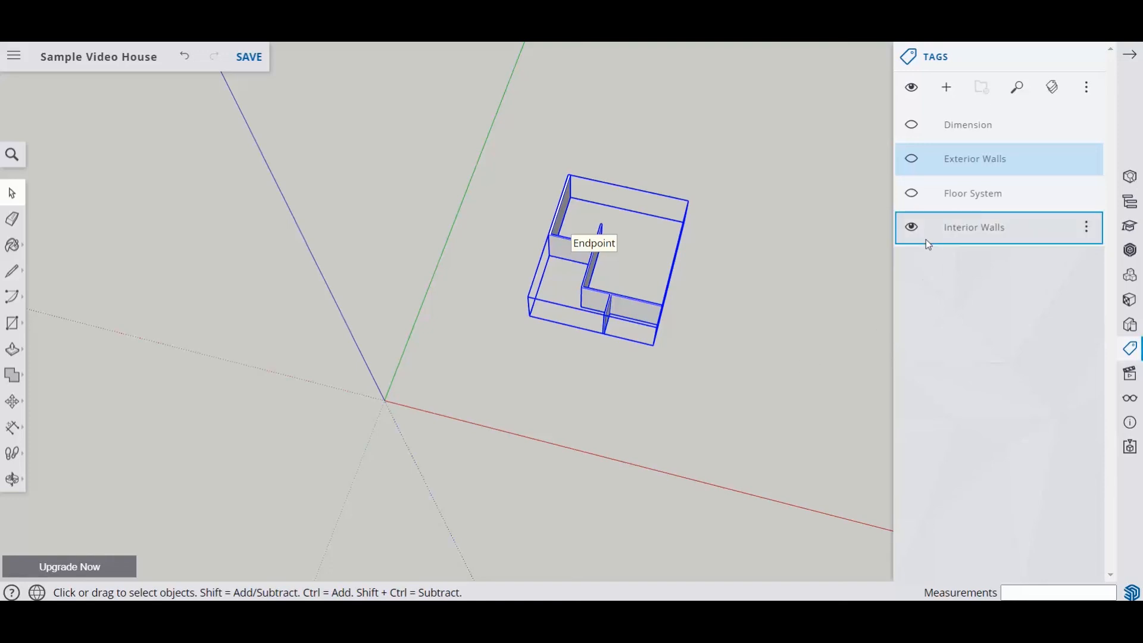
Turn the Interior Walls tag off and on as a check, and show the Floor System, Exterior Walls and Dimension tags.
{"action": "left_click", "coordinate": [912, 227]}
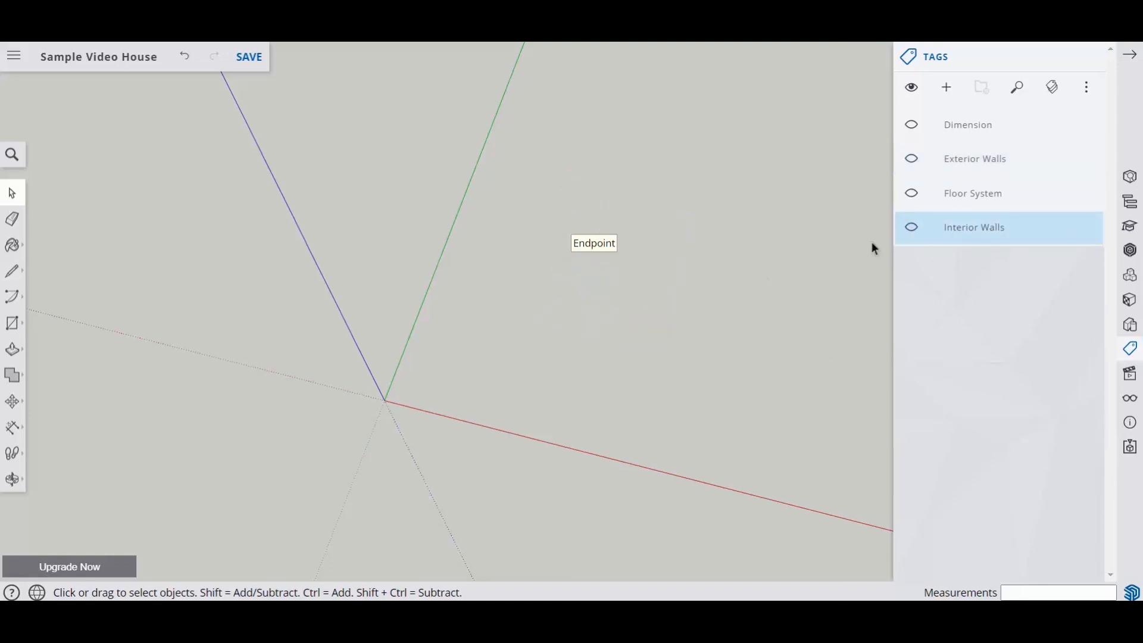
{"action": "left_click", "coordinate": [913, 227]}
{"action": "left_click", "coordinate": [912, 193]}
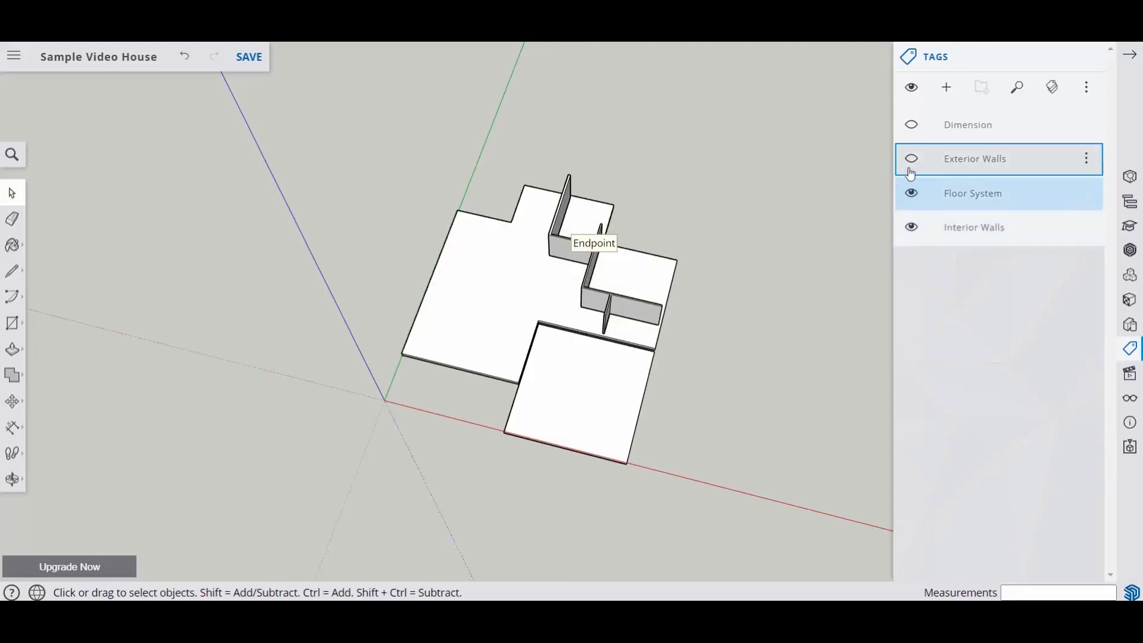
{"action": "left_click", "coordinate": [912, 159]}
{"action": "left_click", "coordinate": [913, 124]}
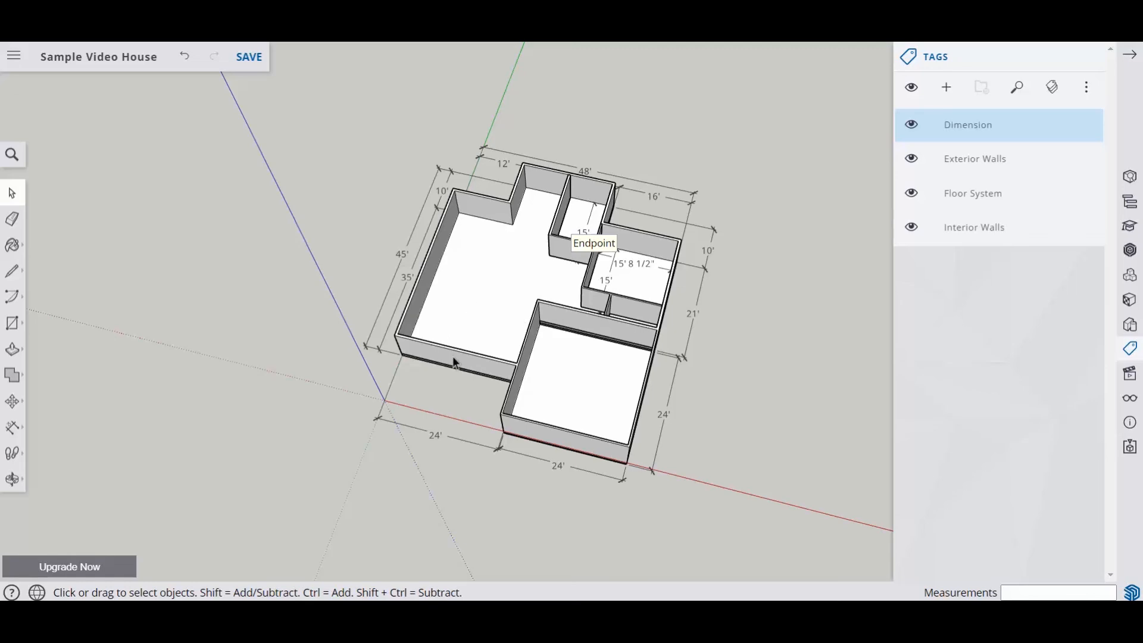
Inspect the complete dimensioned floor plan from nearly straight overhead.
{"action": "key", "text": "o"}
{"action": "left_click_drag", "start_coordinate": [462, 360], "coordinate": [598, 315]}
{"action": "key", "text": "space"}
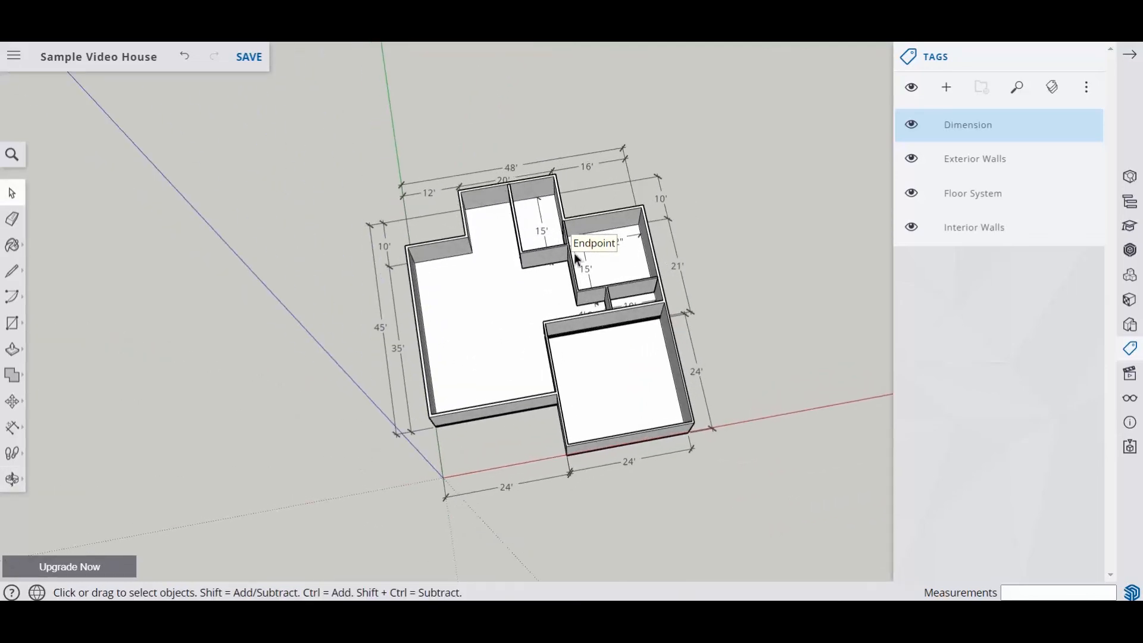
{"action": "key", "text": "o"}
{"action": "left_click_drag", "start_coordinate": [575, 254], "coordinate": [531, 333]}
{"action": "key", "text": "space"}
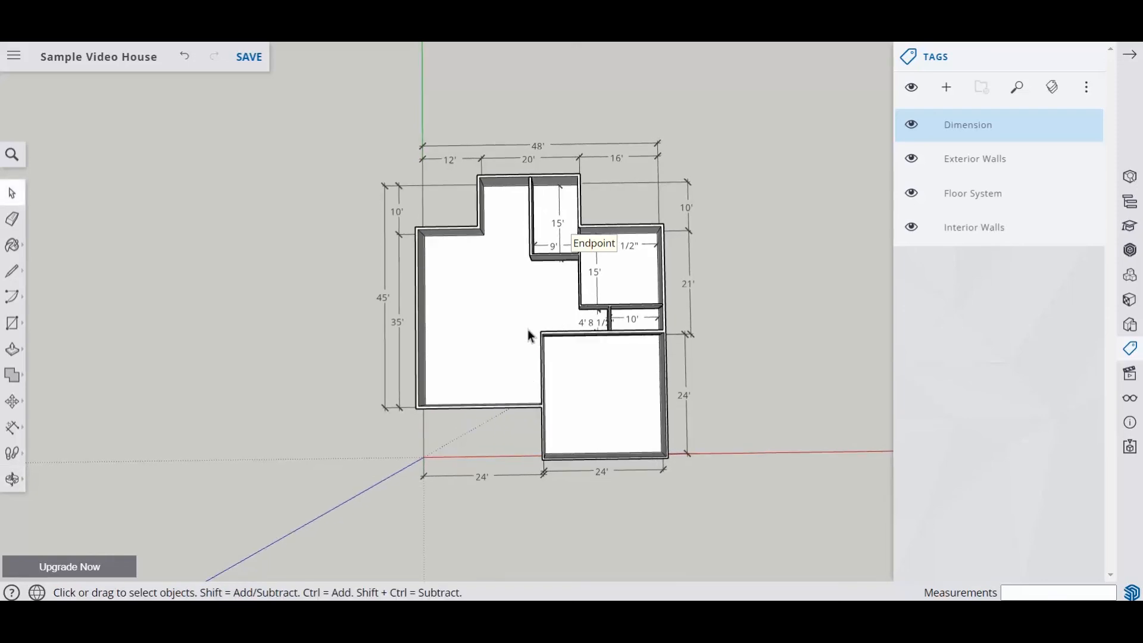